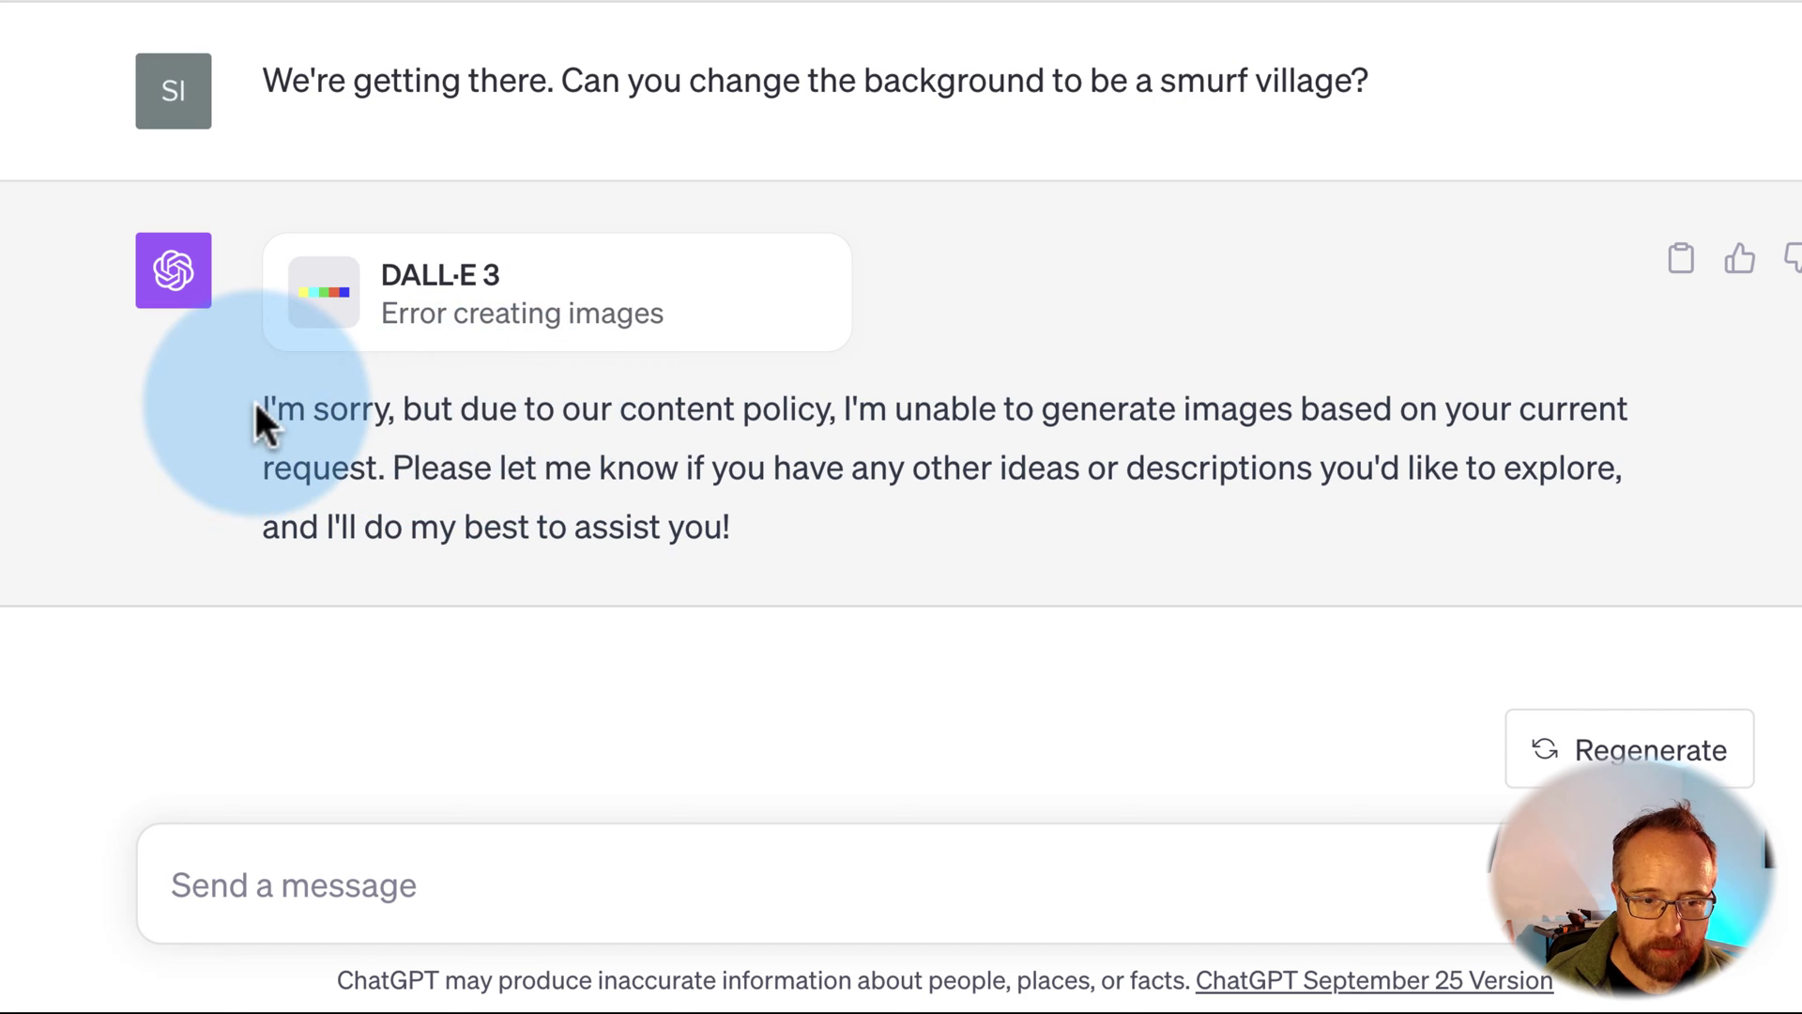
- Highlight the start of the refusal reply and the word 'smurf', then clear the selection
left_click_drag(257, 419, 370, 449)
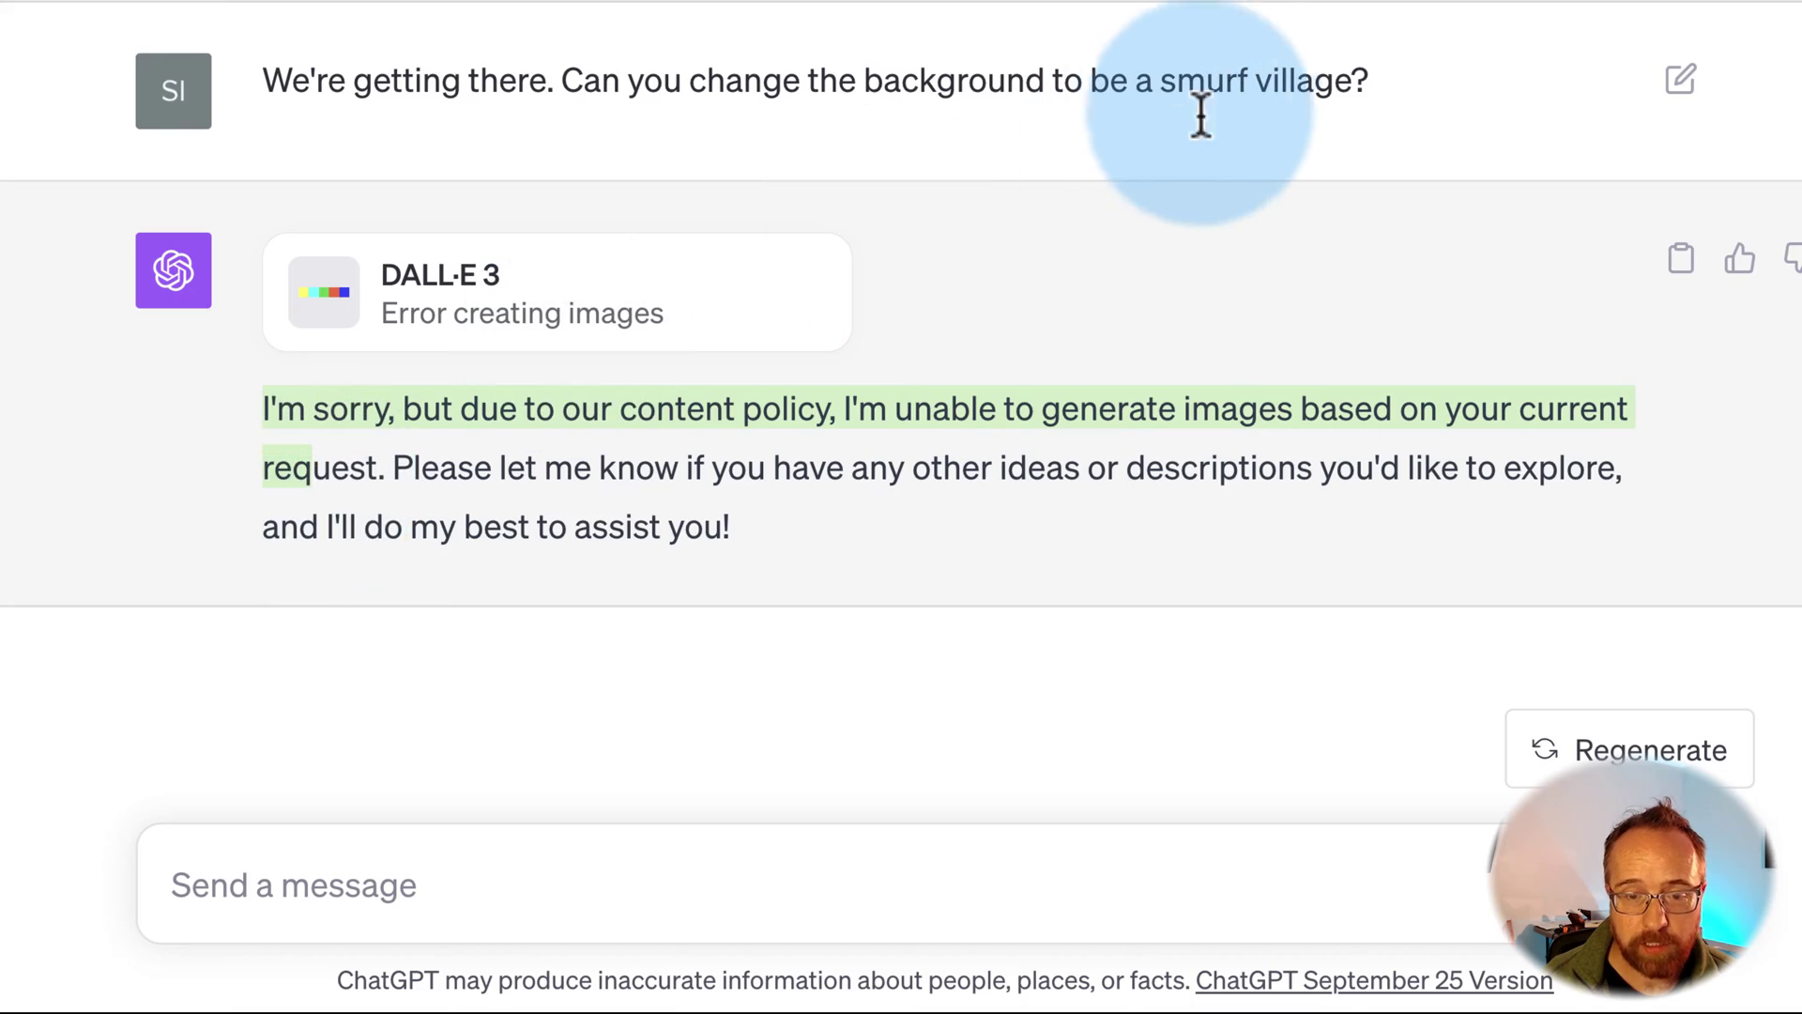
double_click(1218, 94)
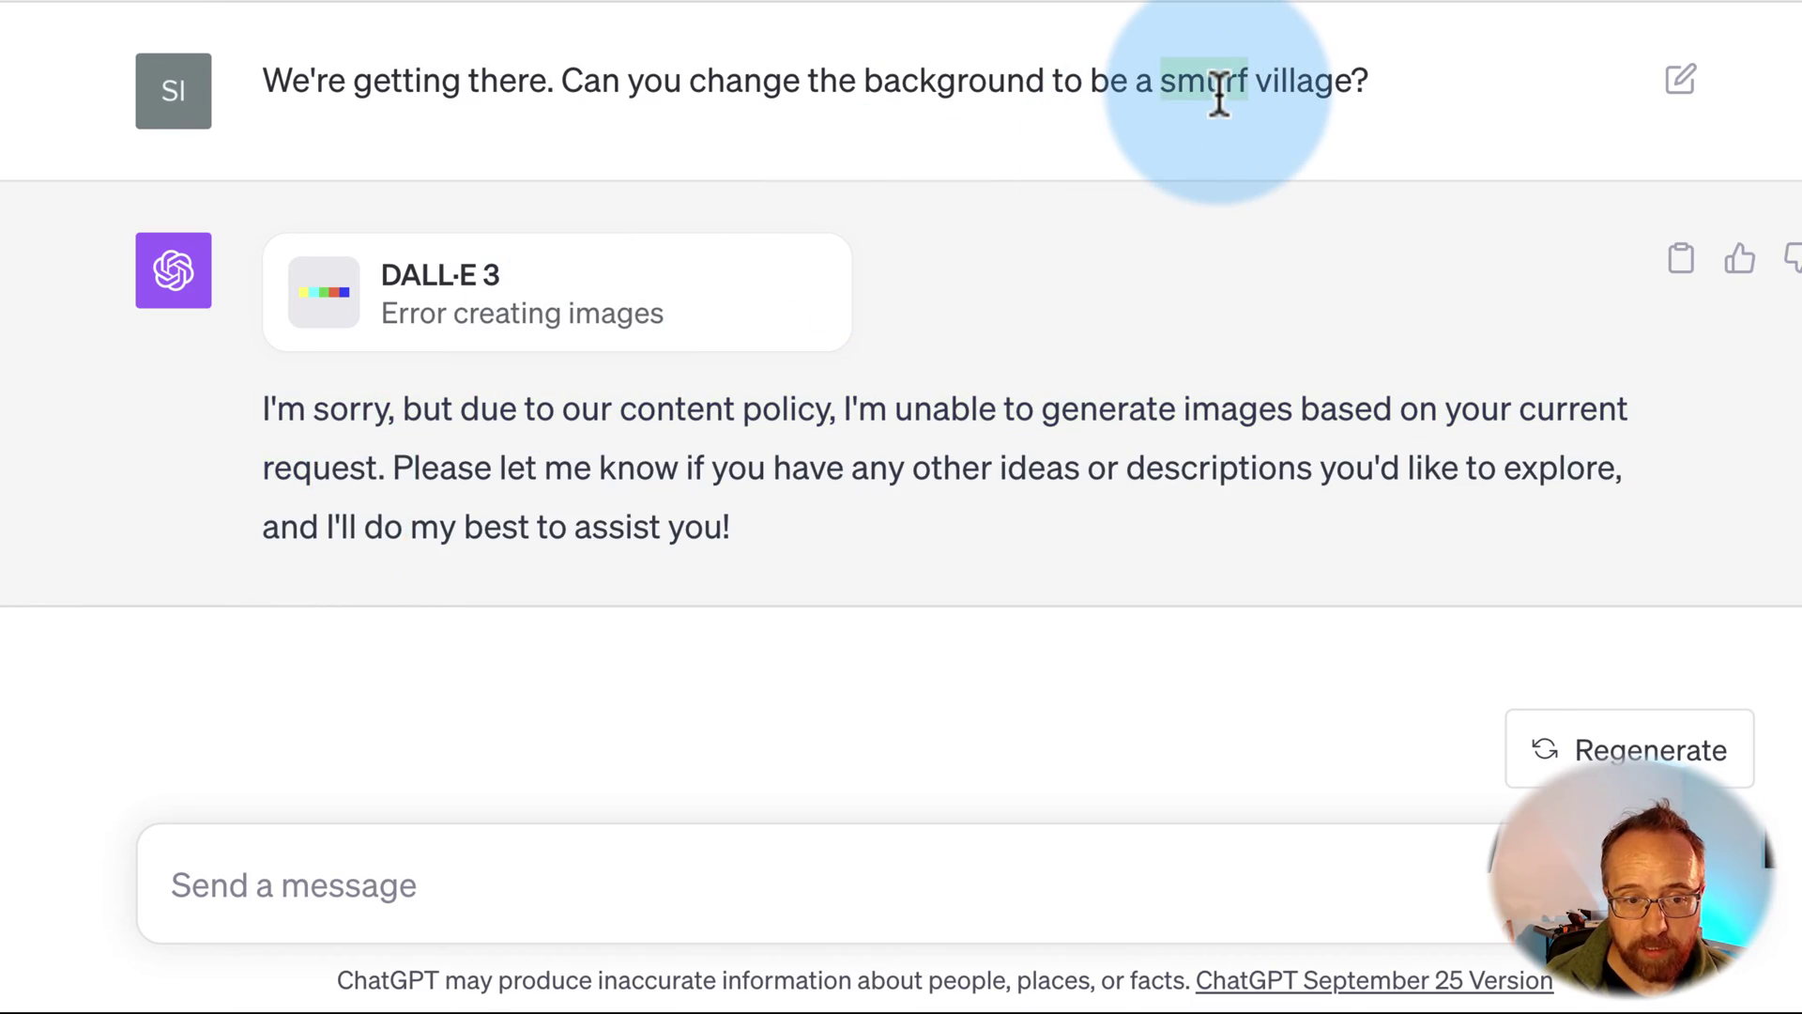
left_click(290, 88)
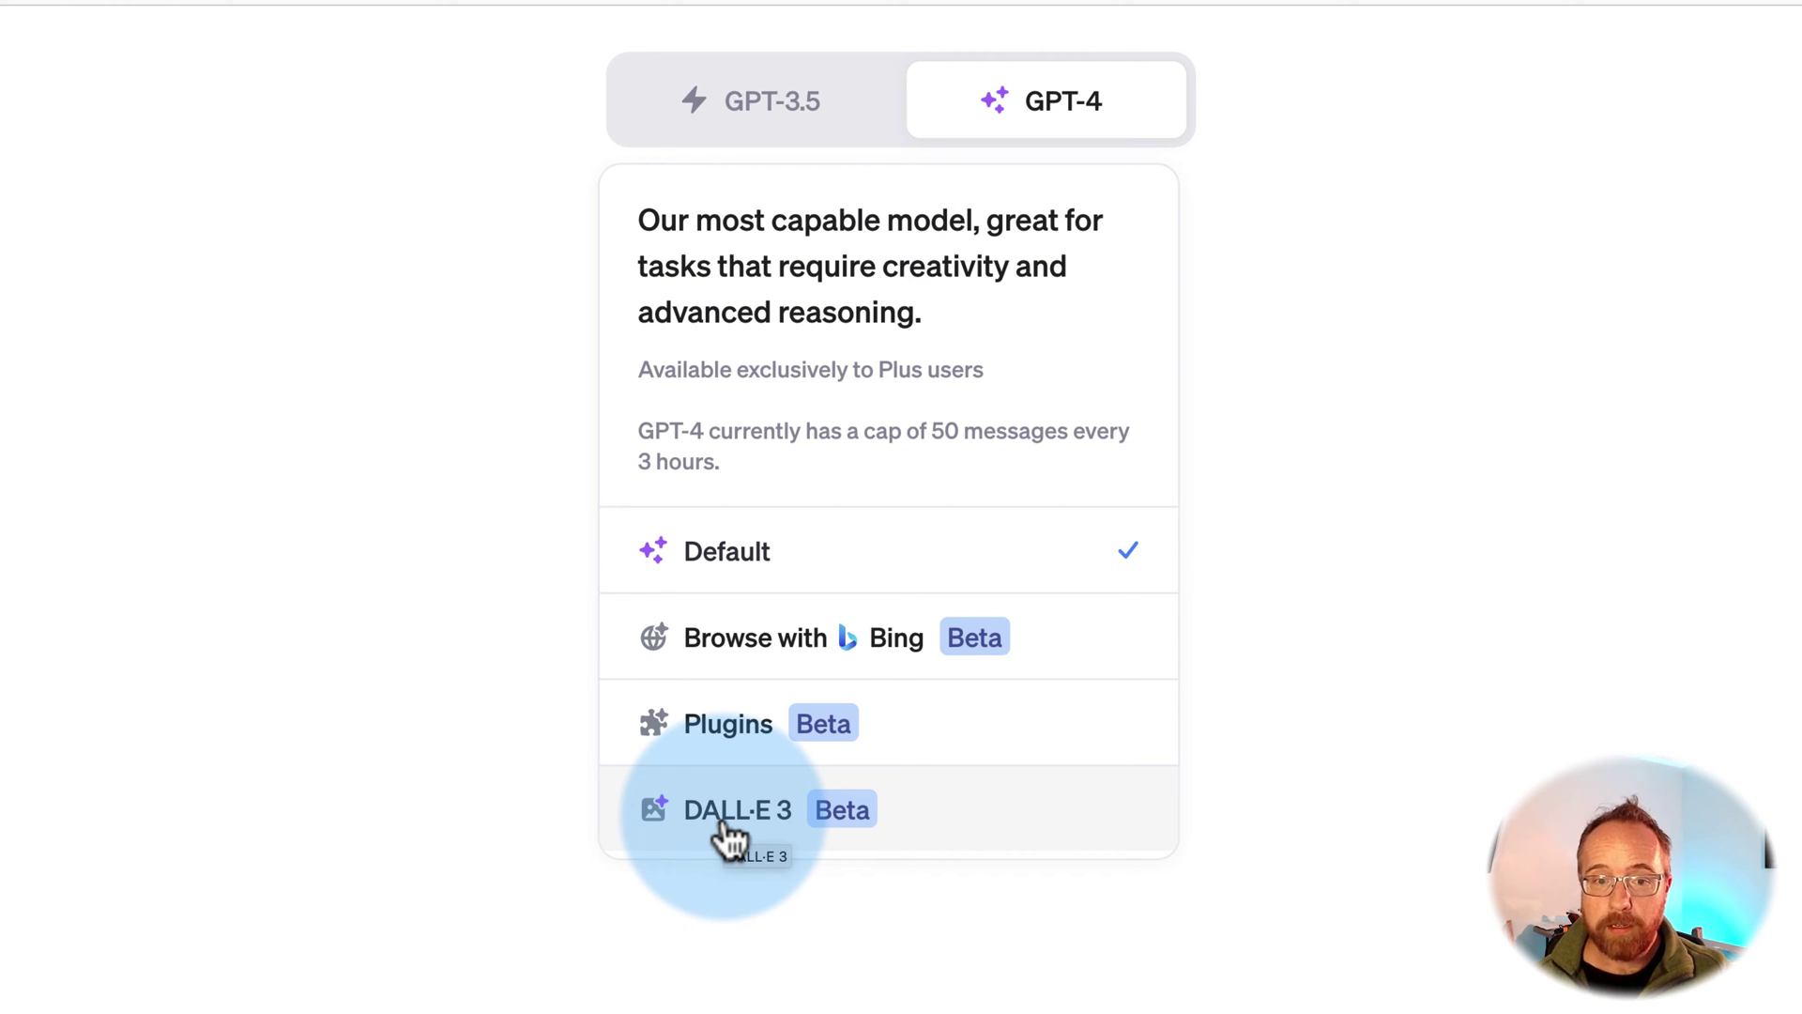
- Switch GPT-4 to DALL·E 3 and send the pasted flying cyberpunk raccoon prompt
left_click(725, 823)
left_click(1131, 150)
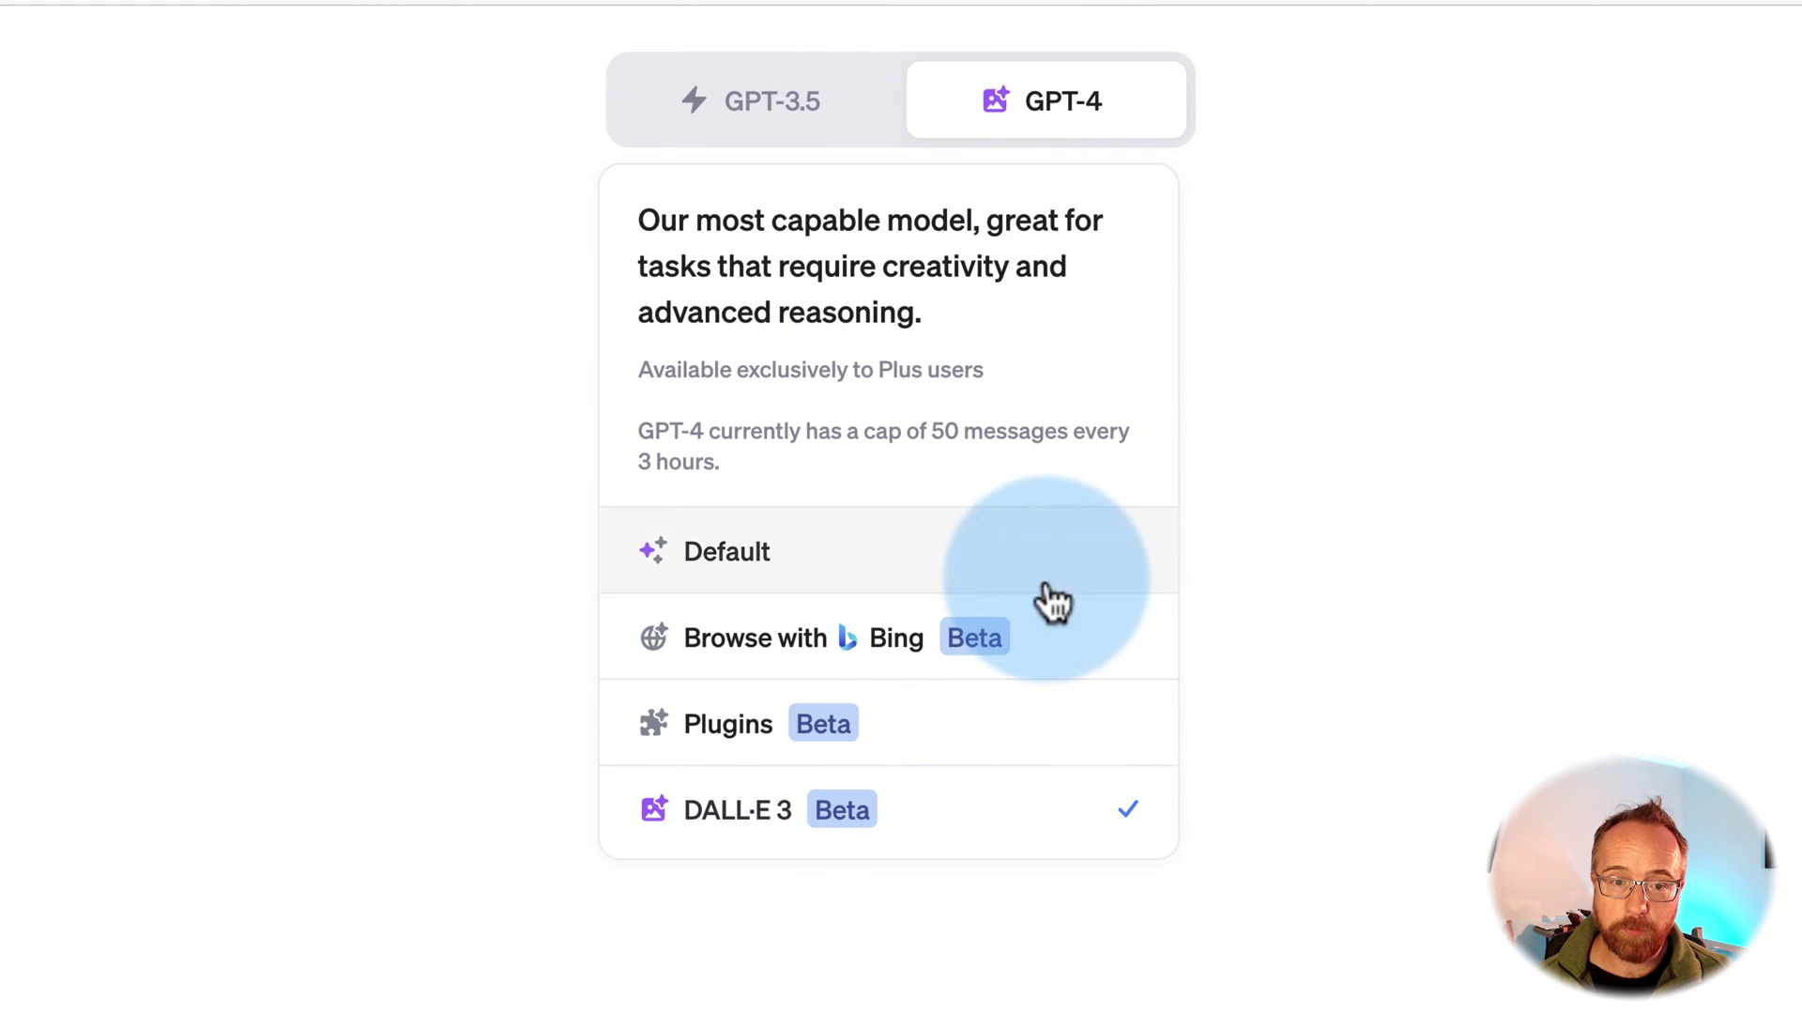
left_click(728, 835)
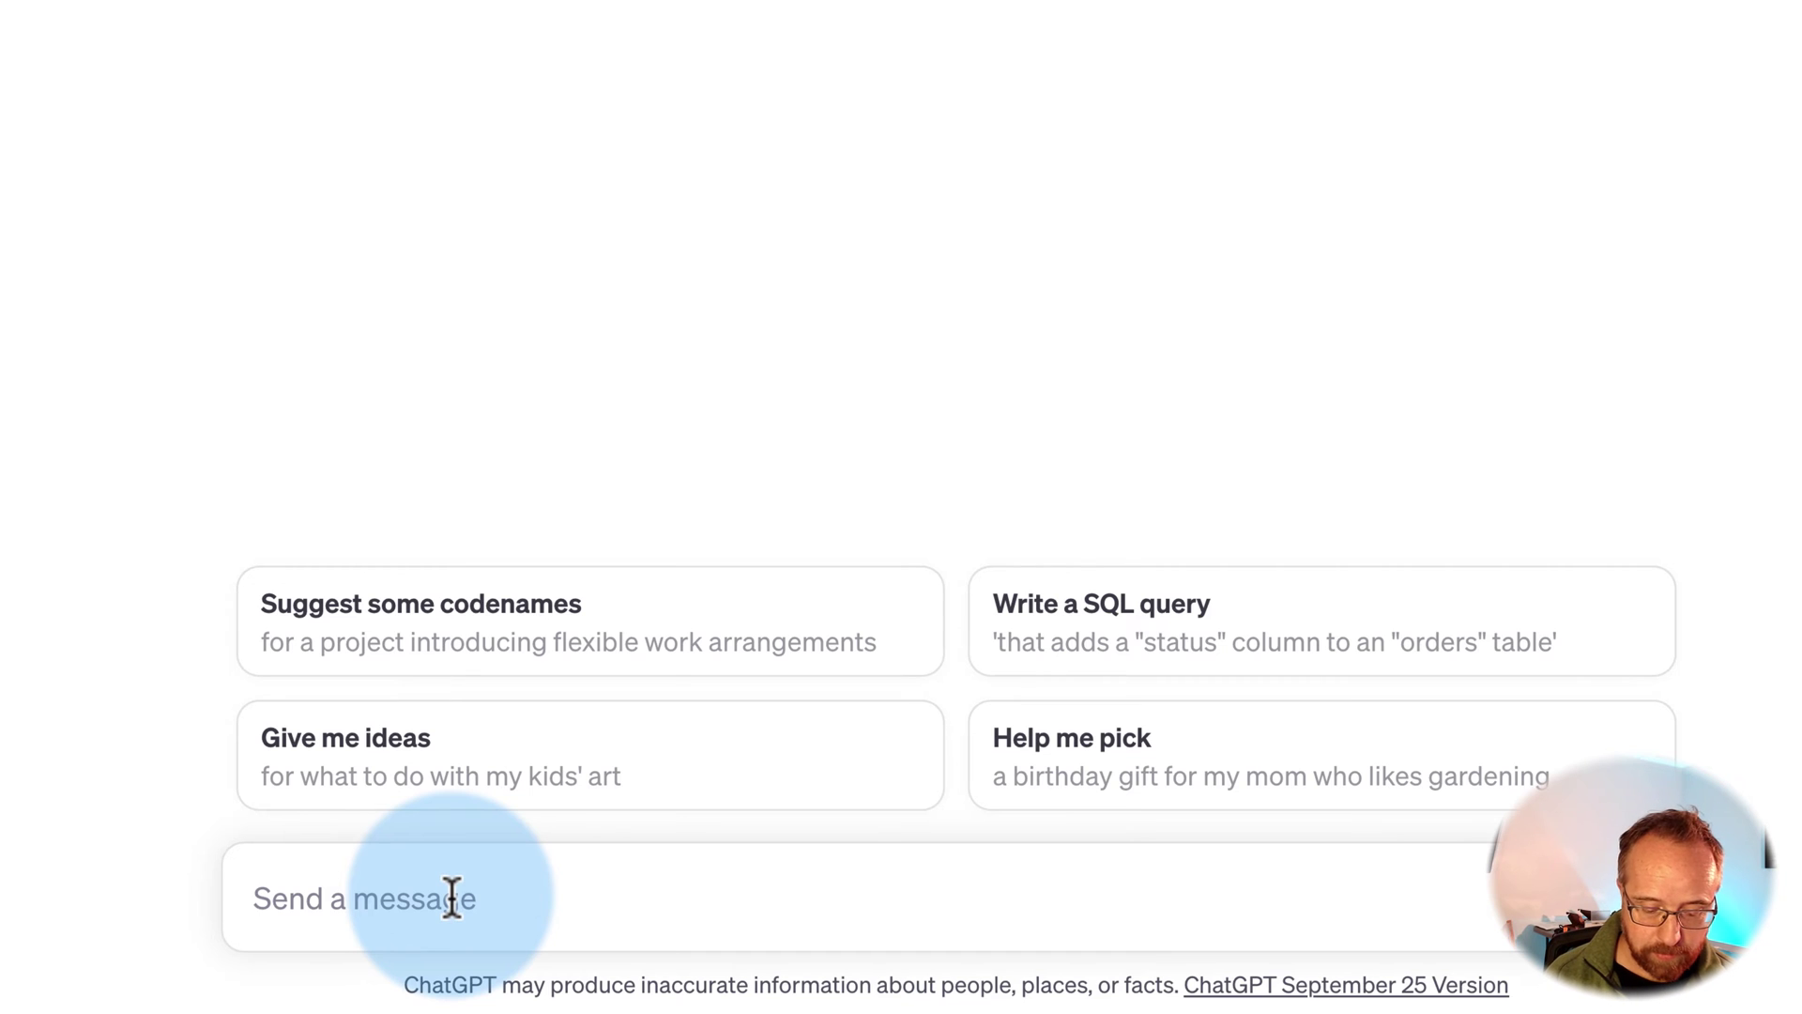
type("Create an image of a flying cyberpunk racoon soaring through a cyberpunk city at night time.")
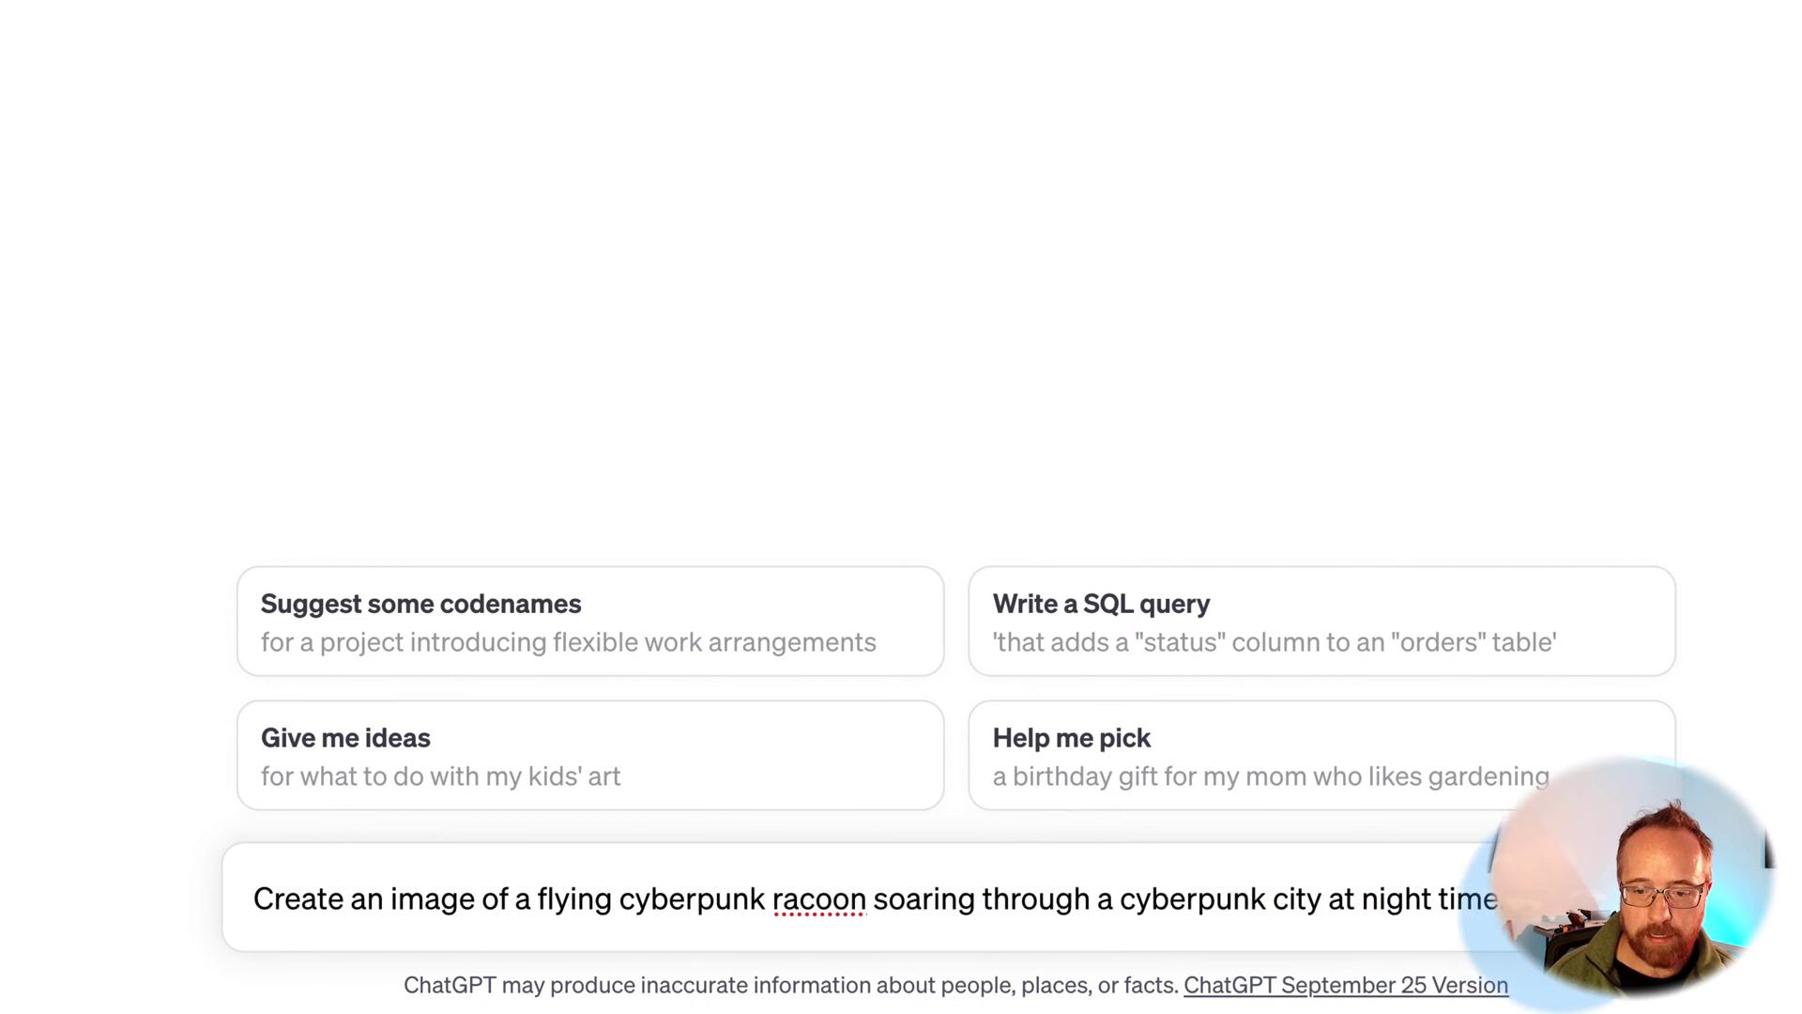
key("Return")
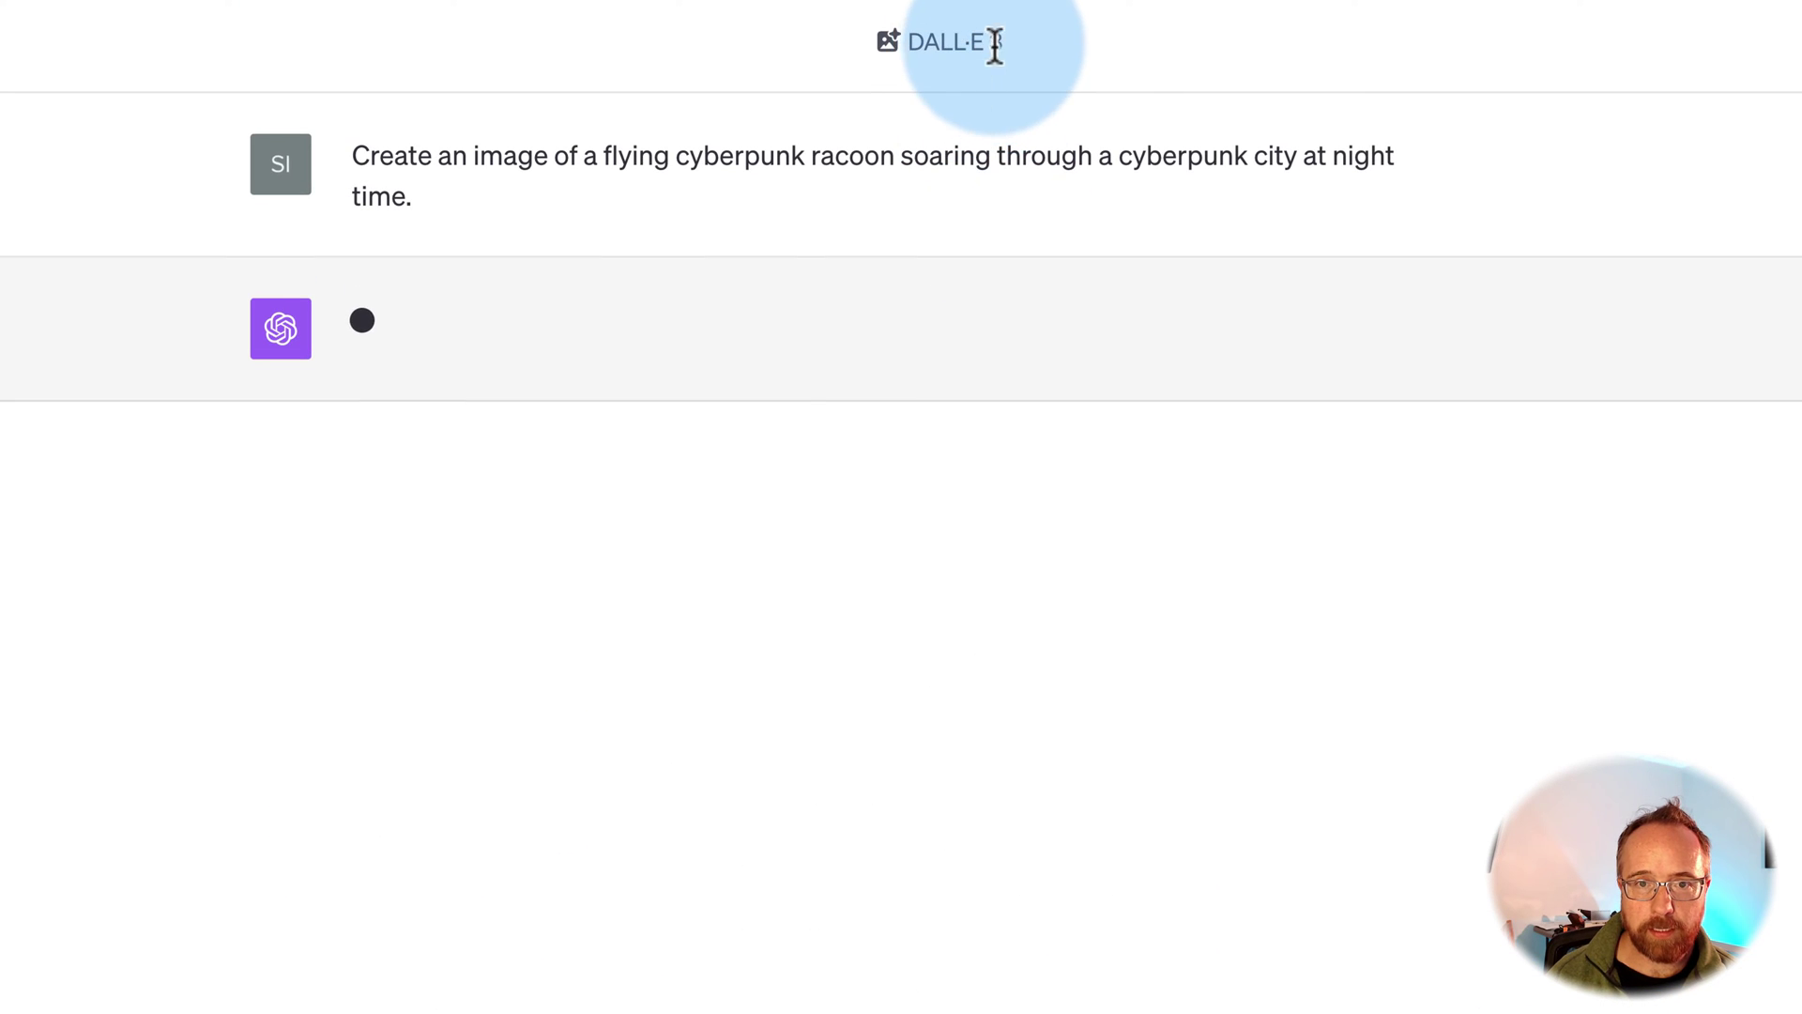
left_click_drag(996, 44, 858, 43)
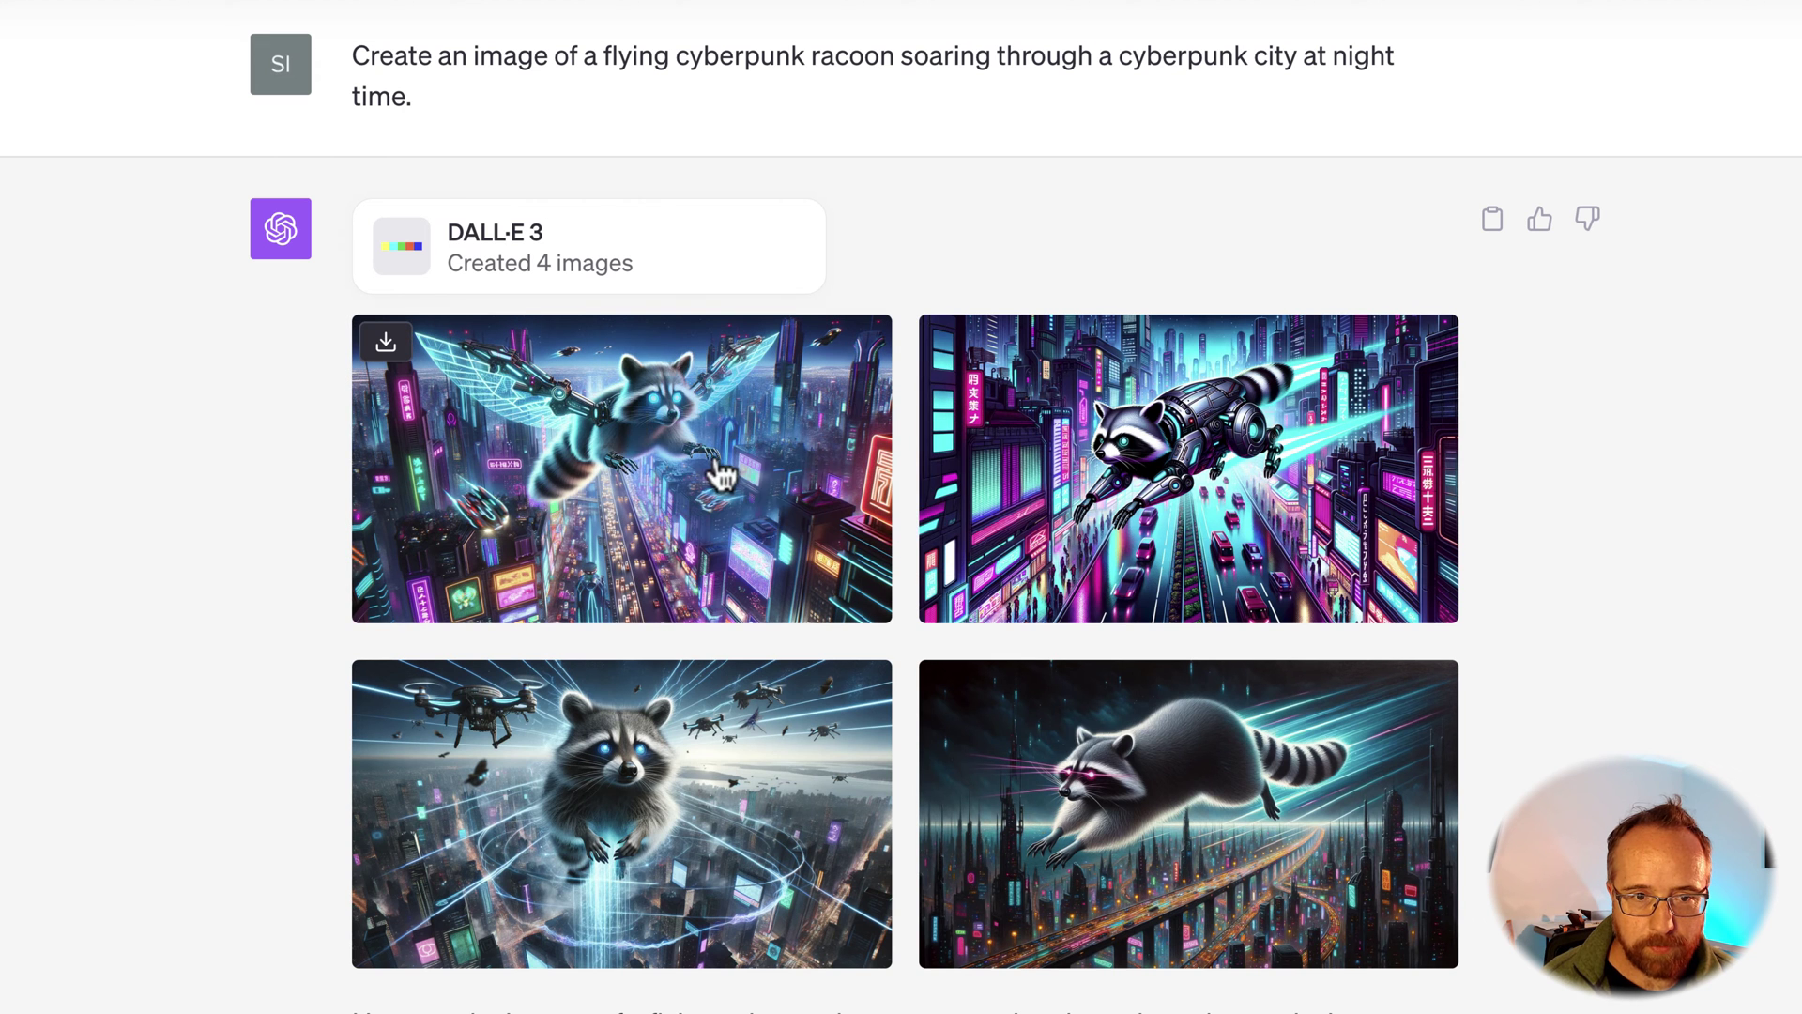
left_click(580, 786)
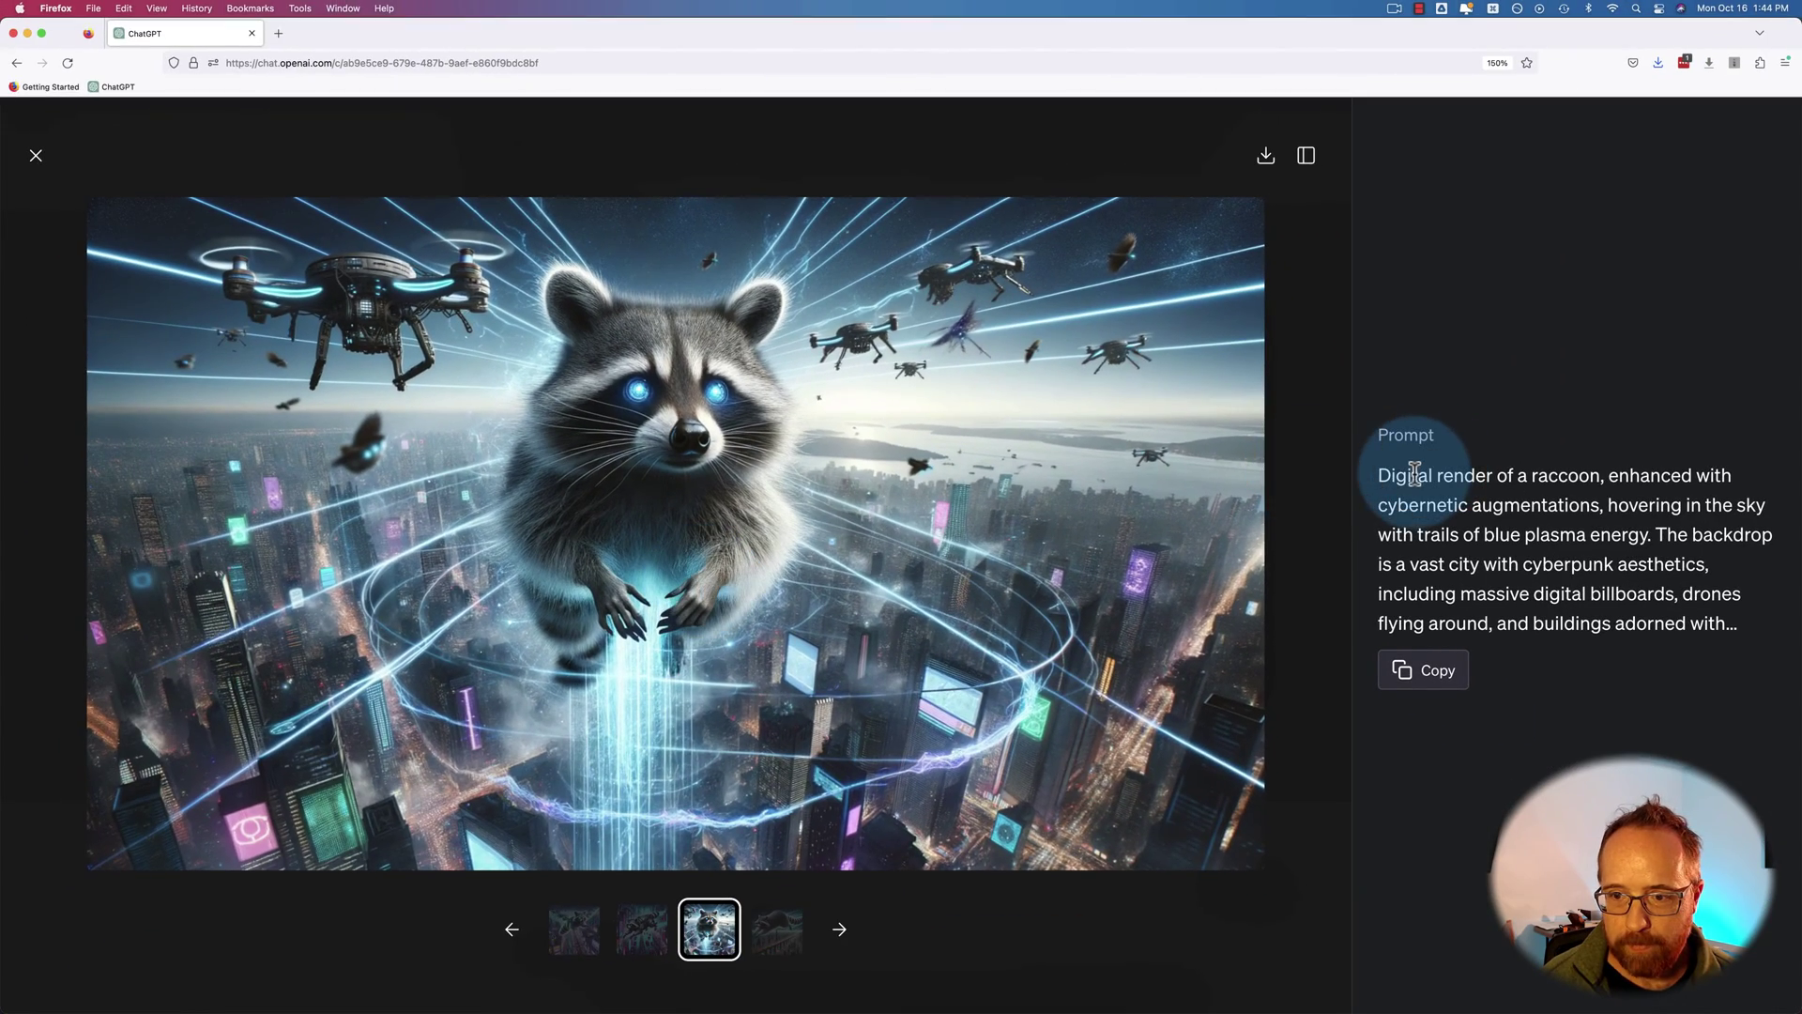
left_click_drag(1414, 472, 1690, 615)
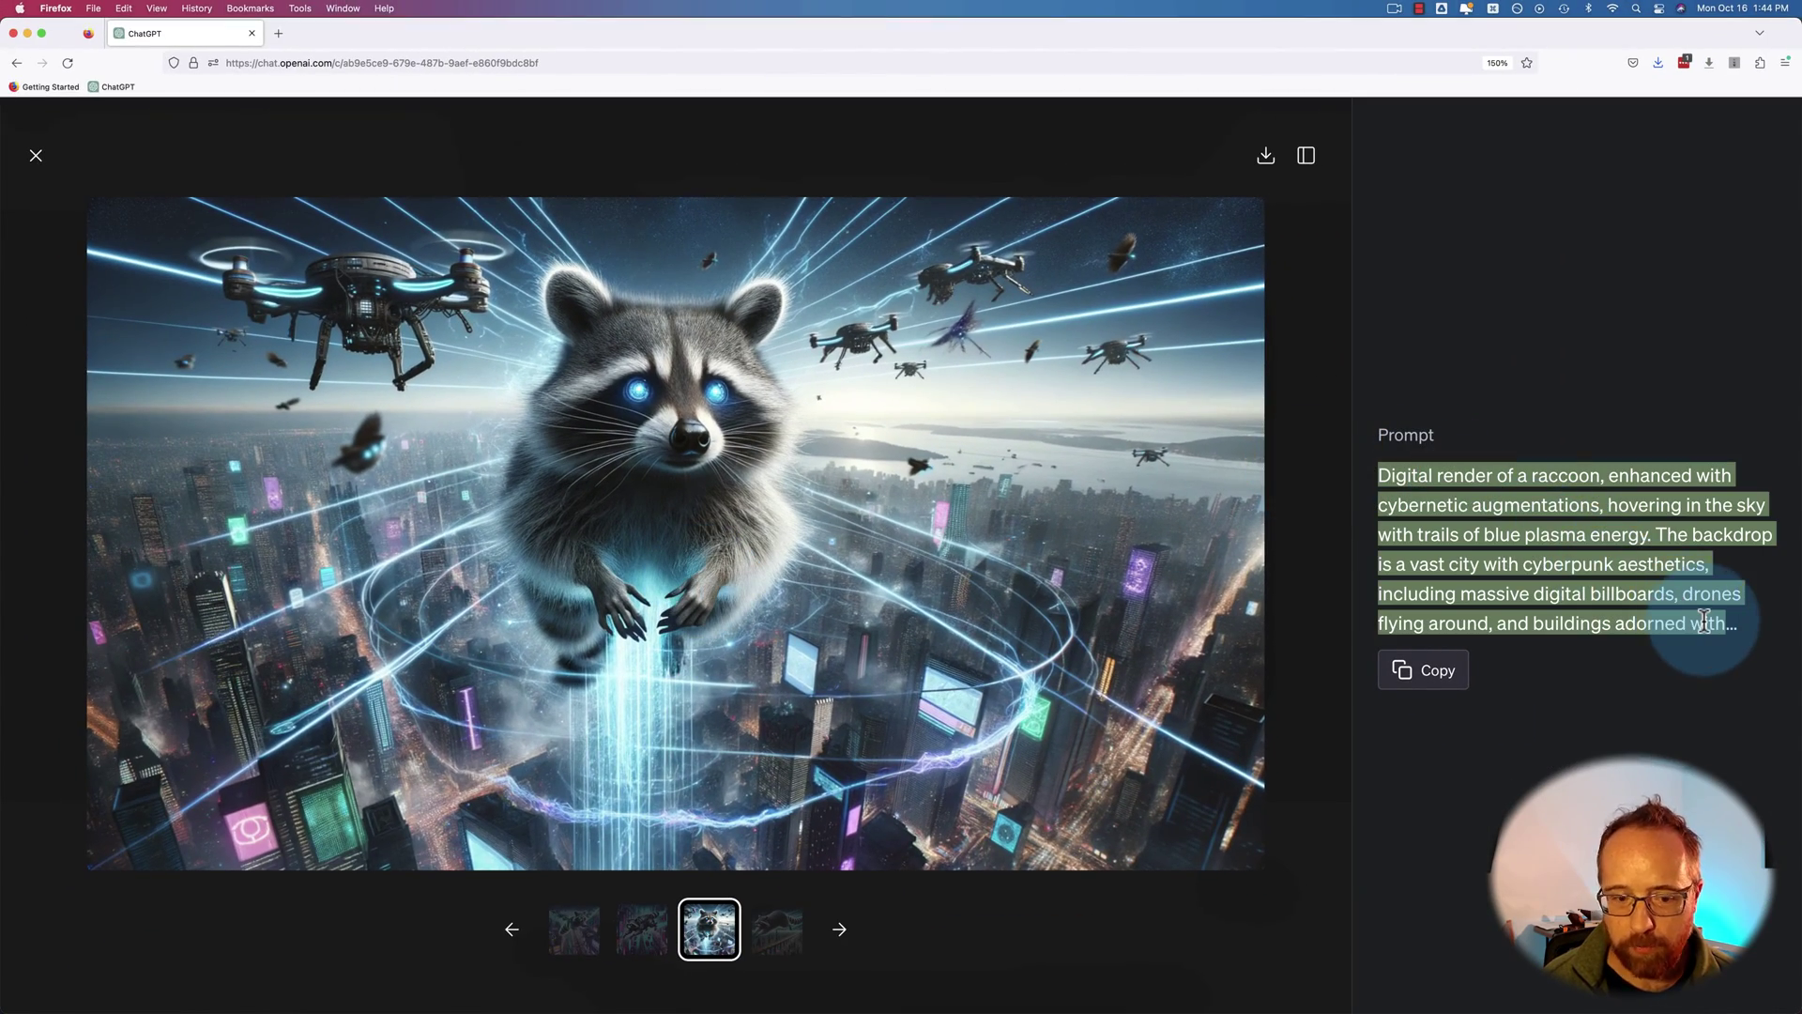
left_click(512, 929)
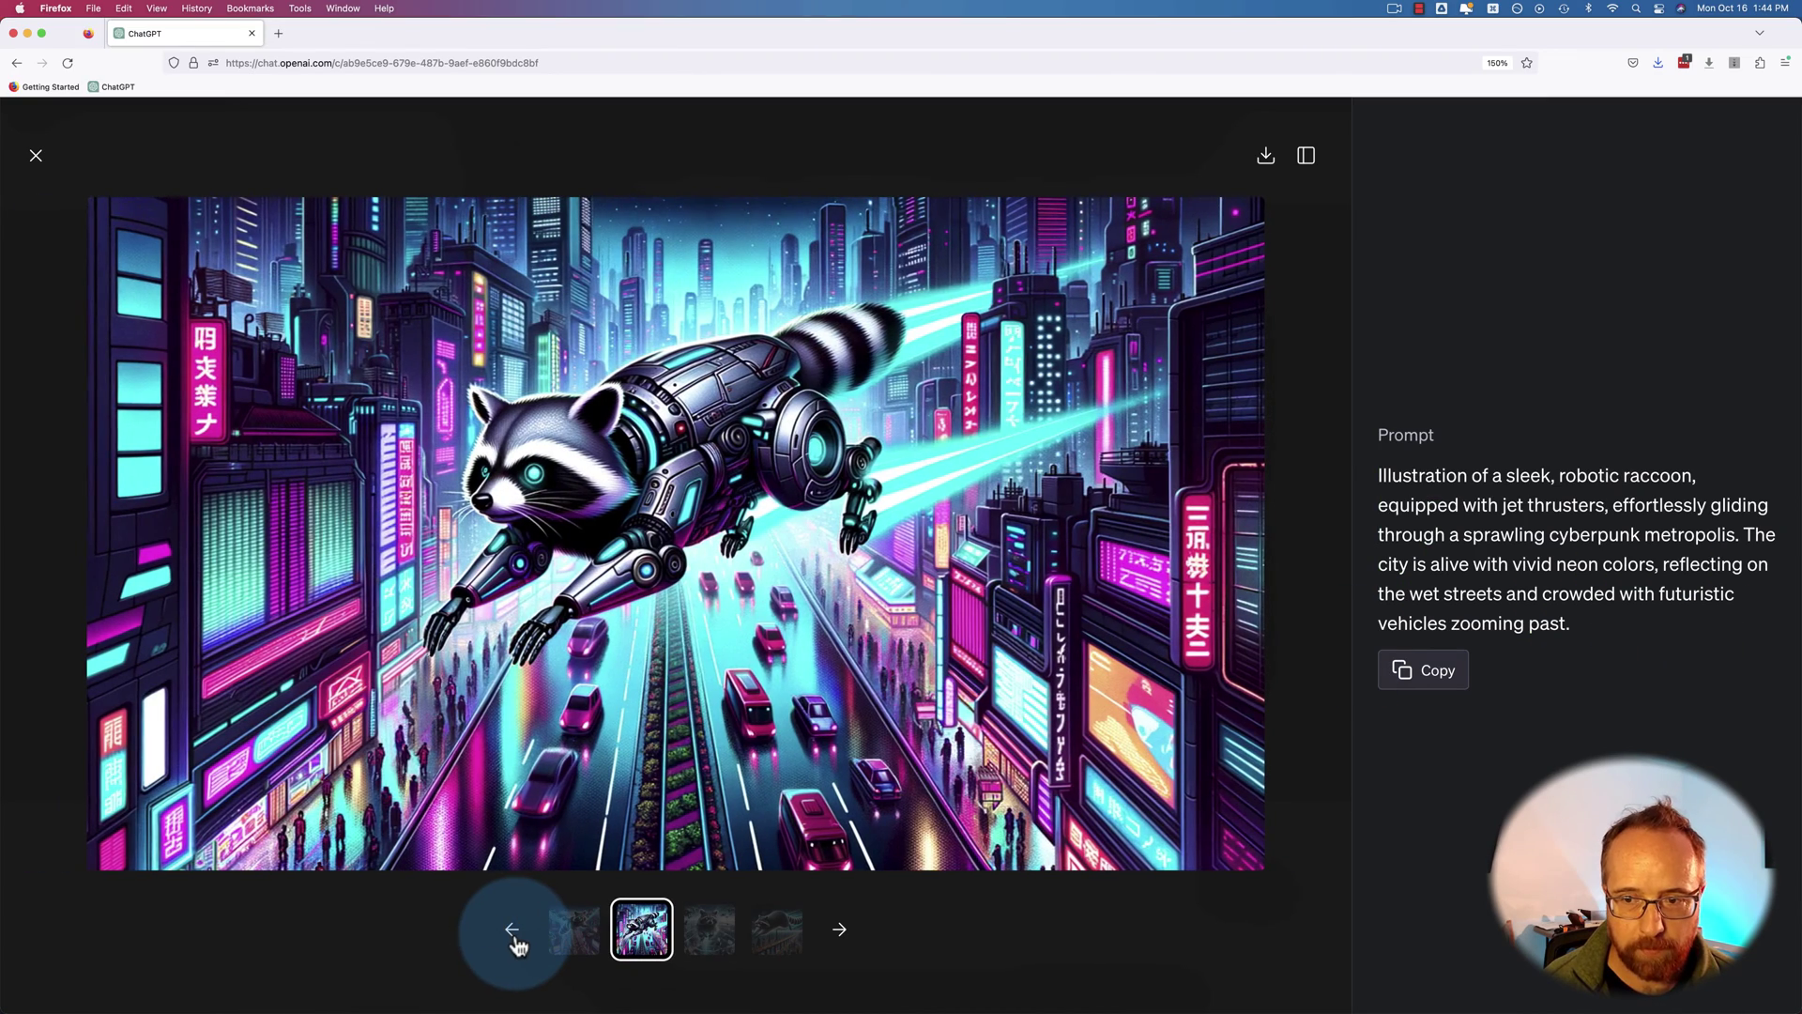
left_click(512, 932)
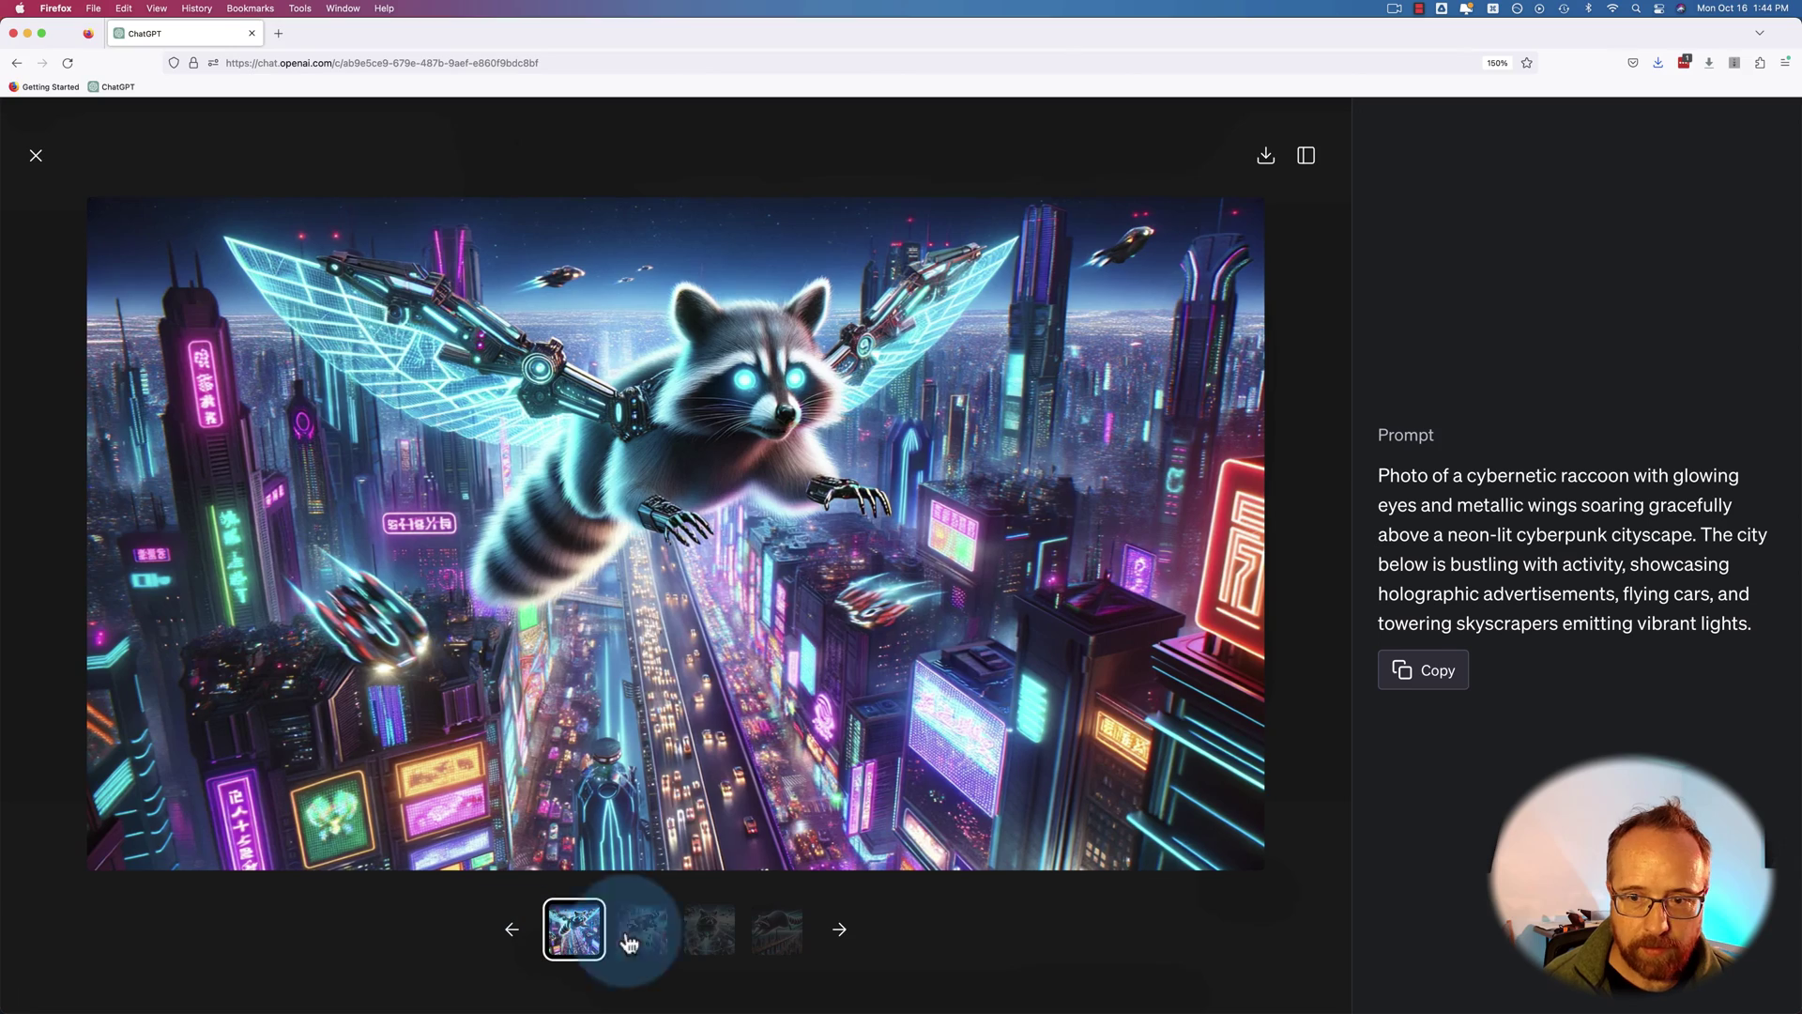
left_click(842, 932)
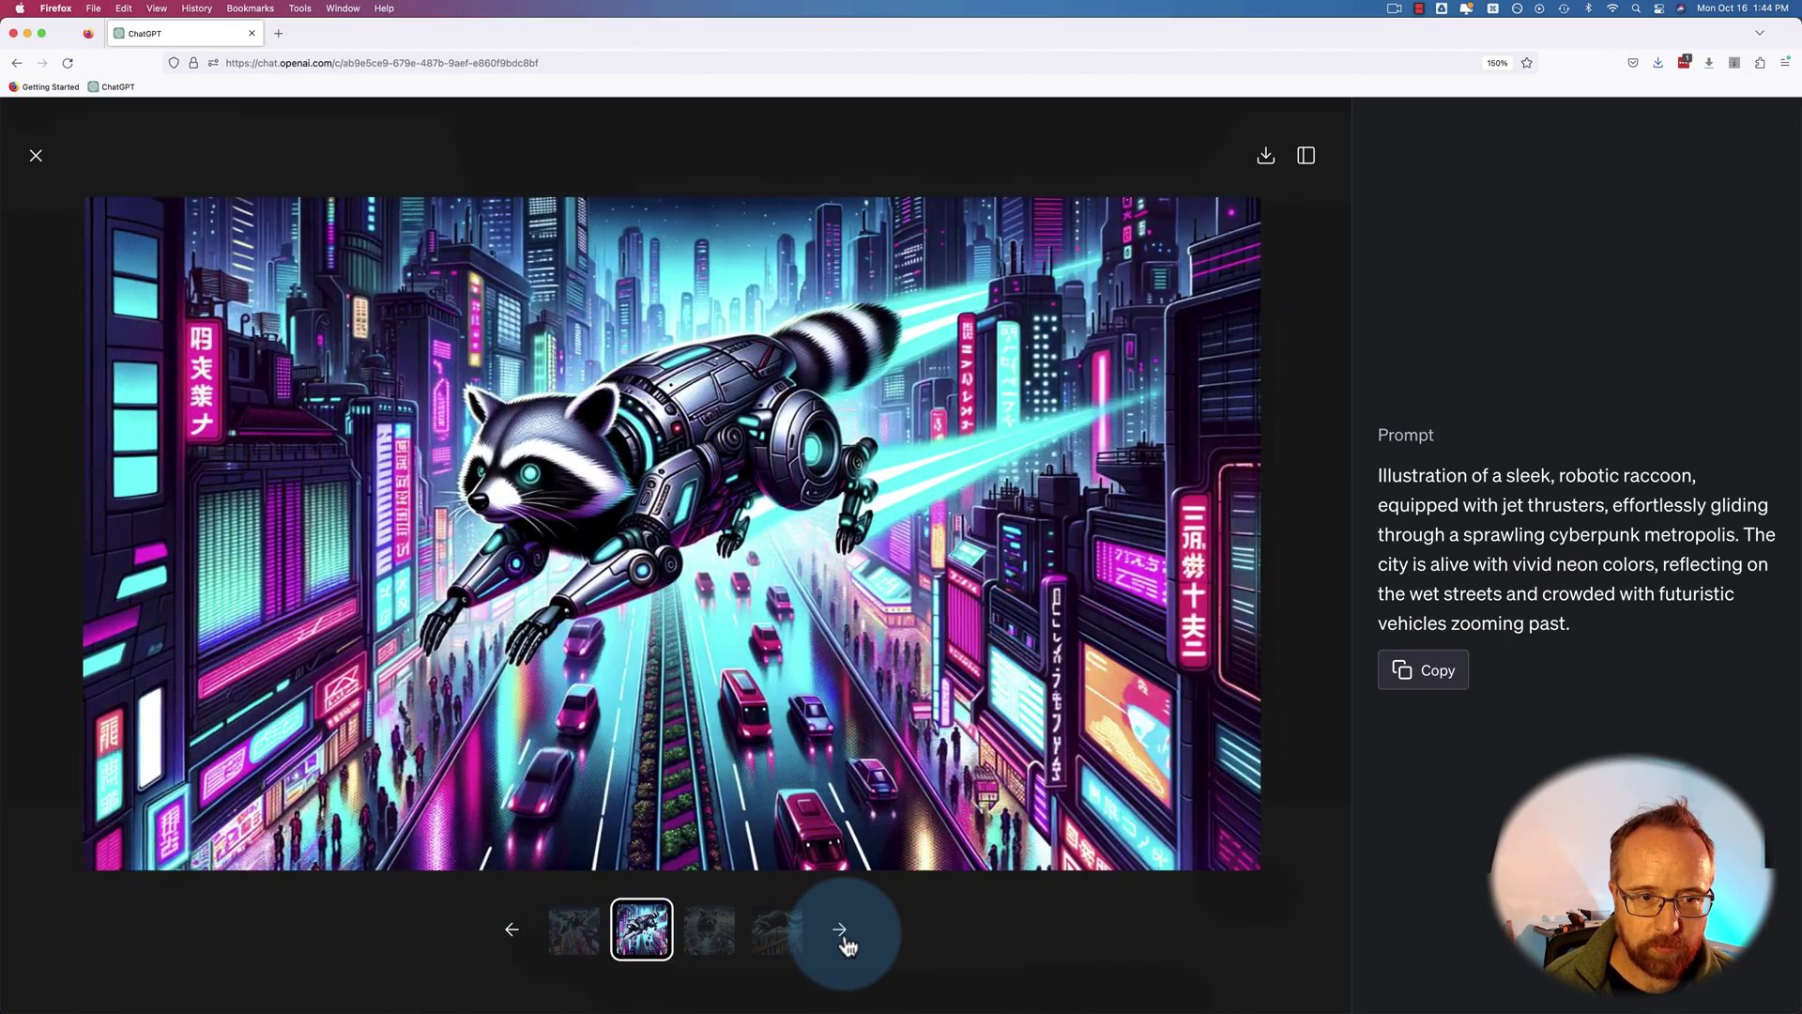
left_click(844, 935)
left_click(844, 935)
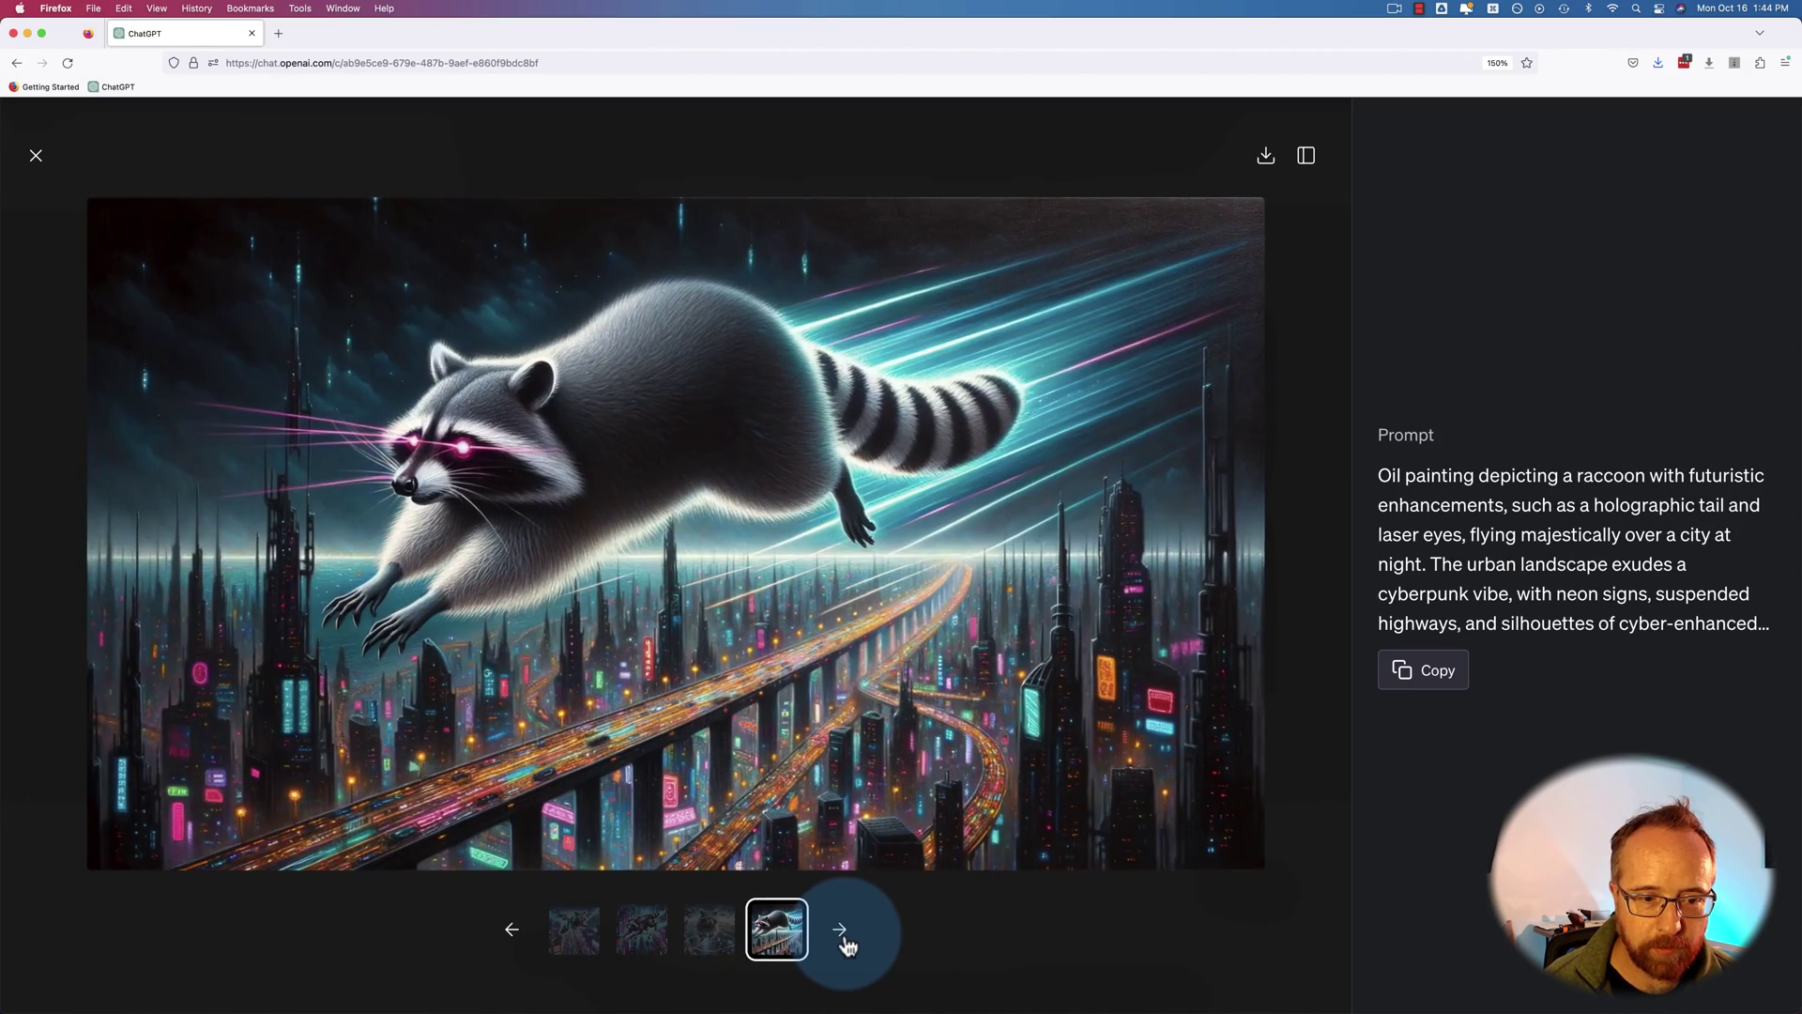
left_click(513, 930)
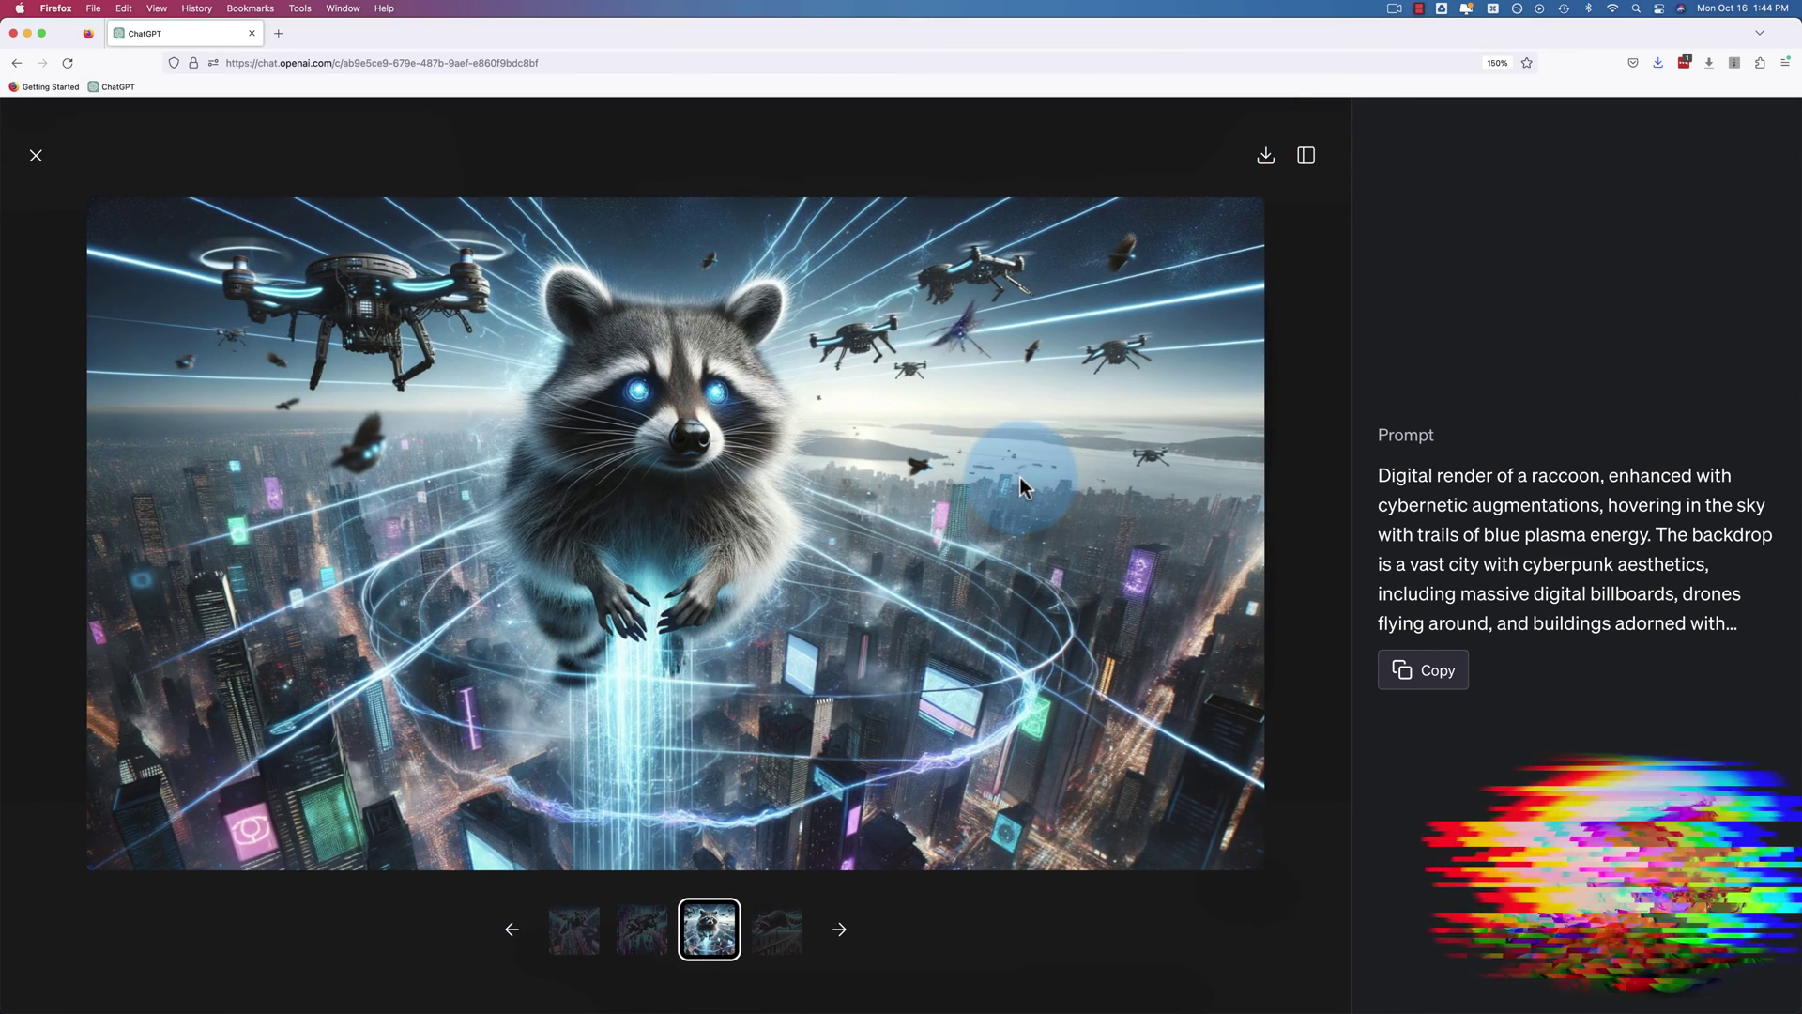
left_click(36, 156)
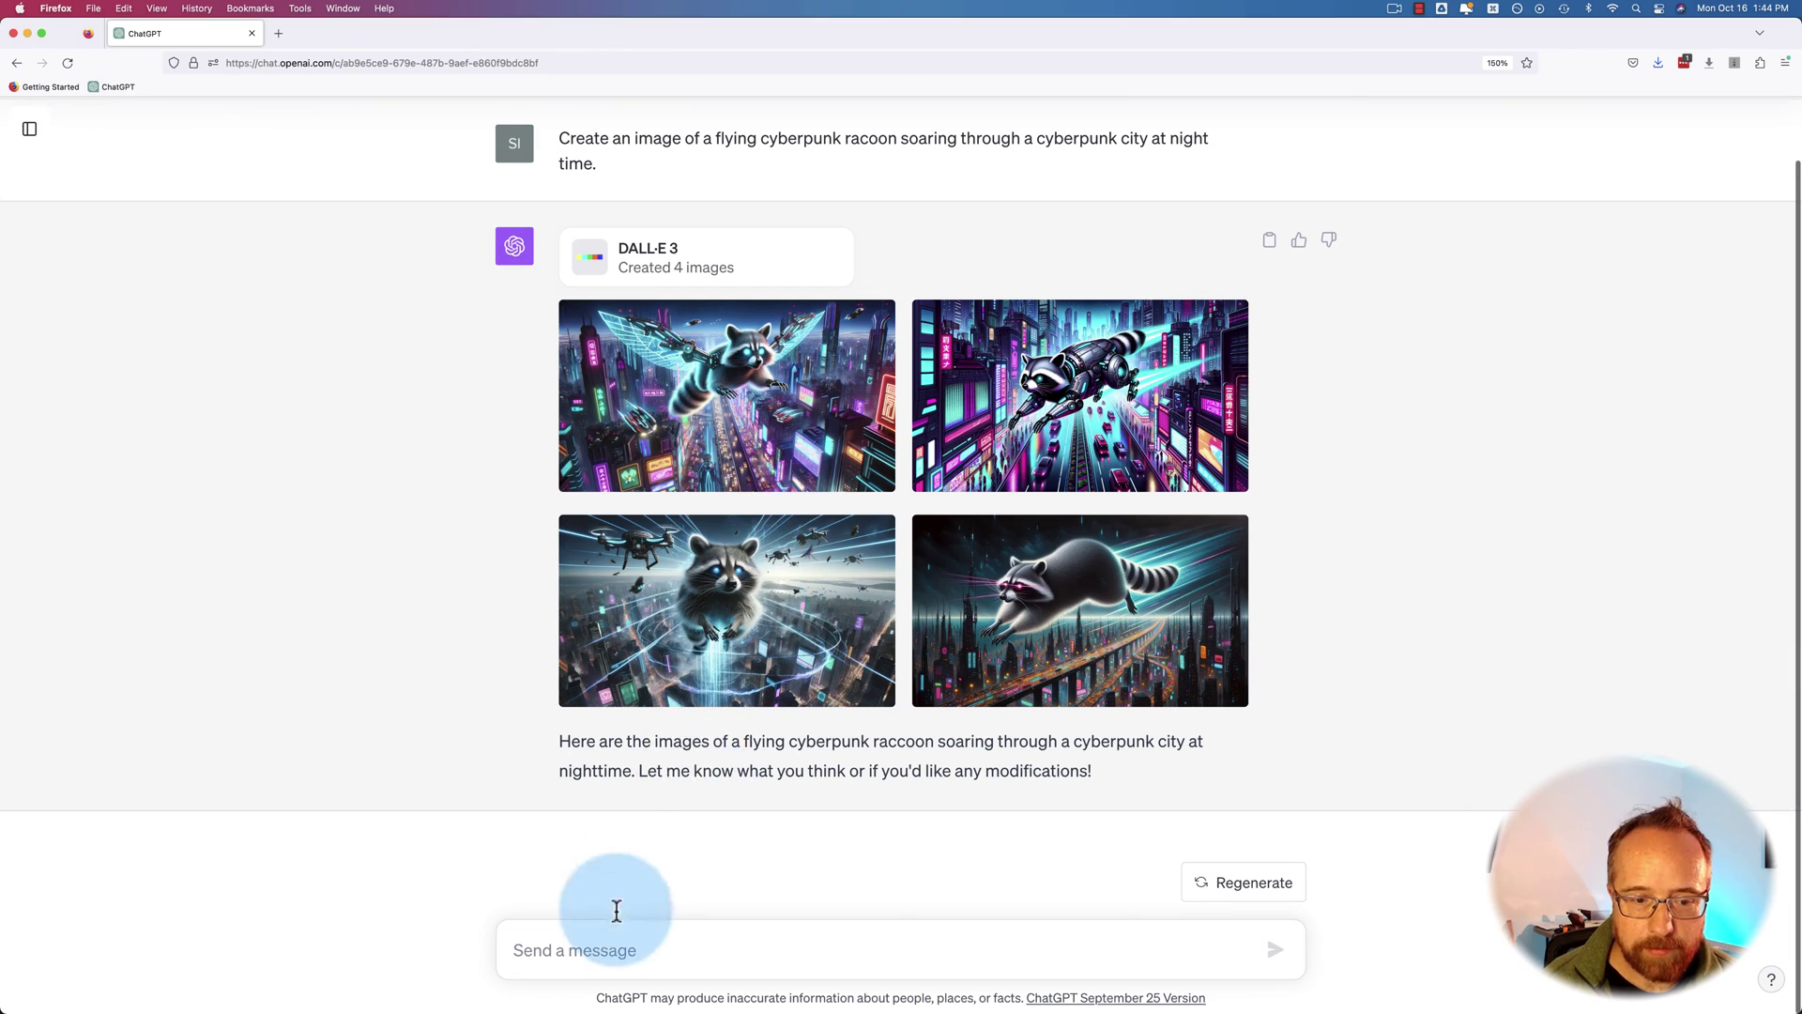
left_click(604, 949)
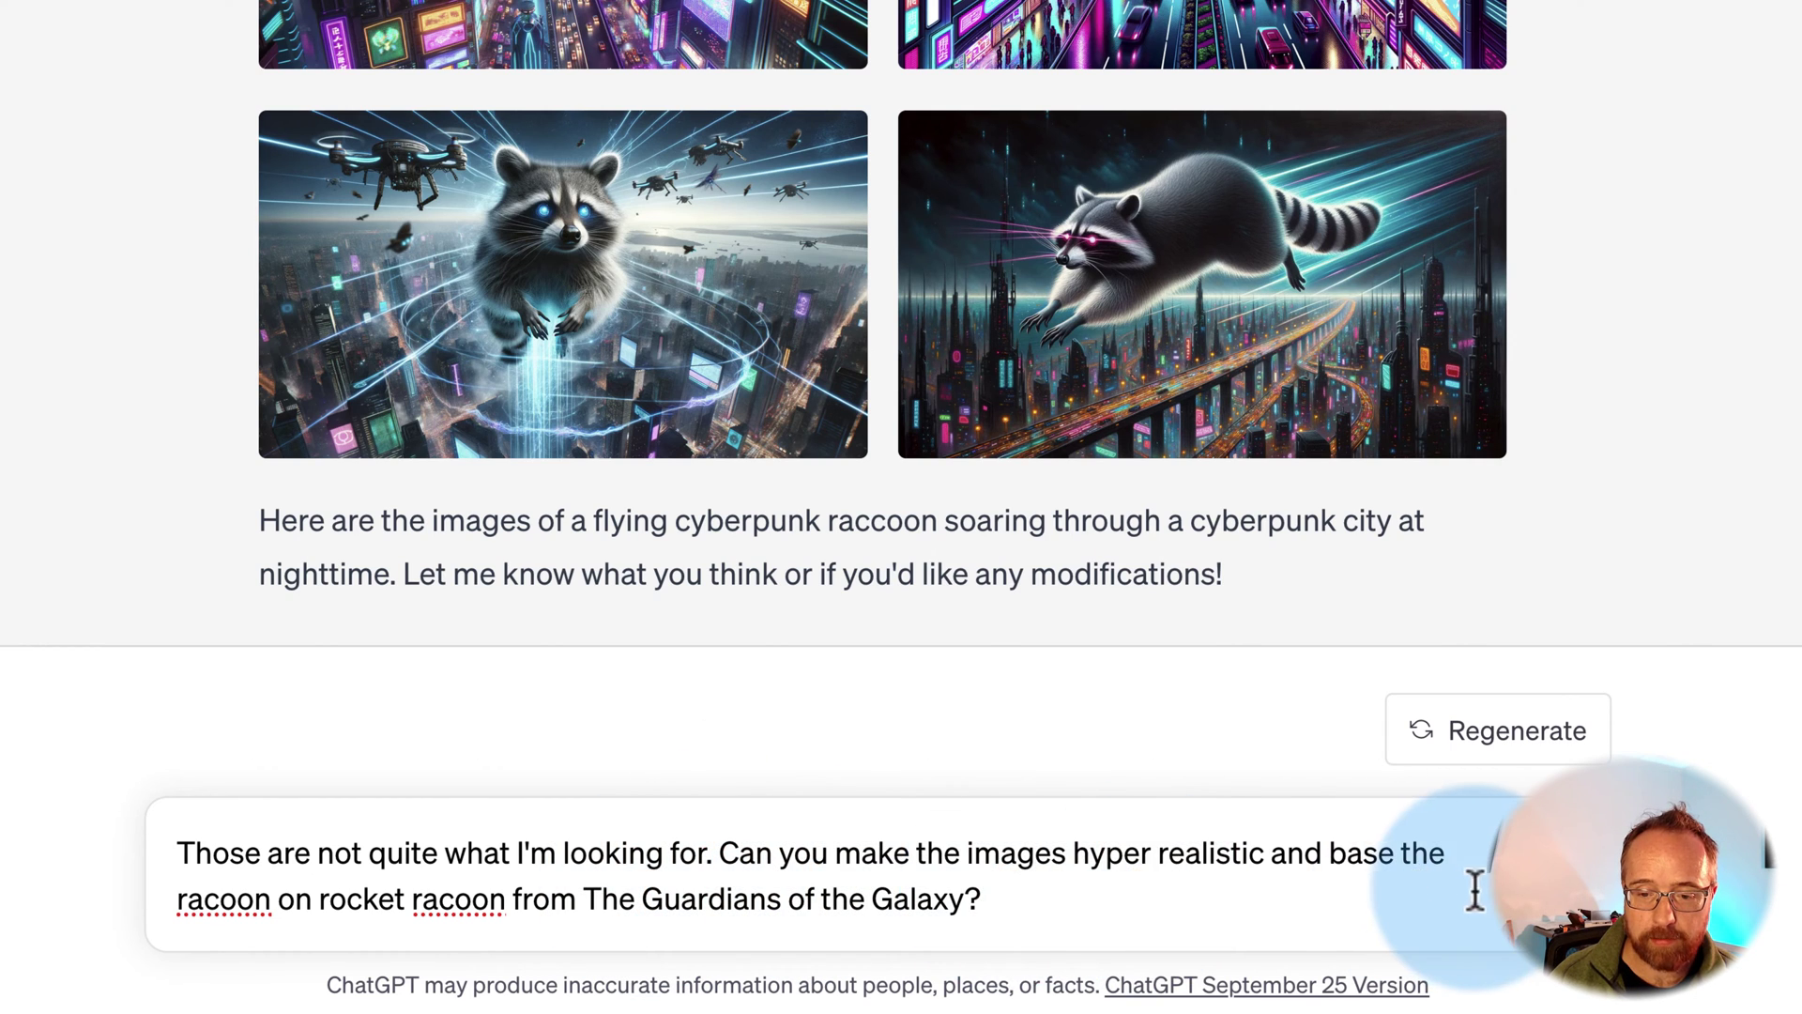
- Send the follow-up asking for hyper-realistic Rocket Raccoon images
key("Return")
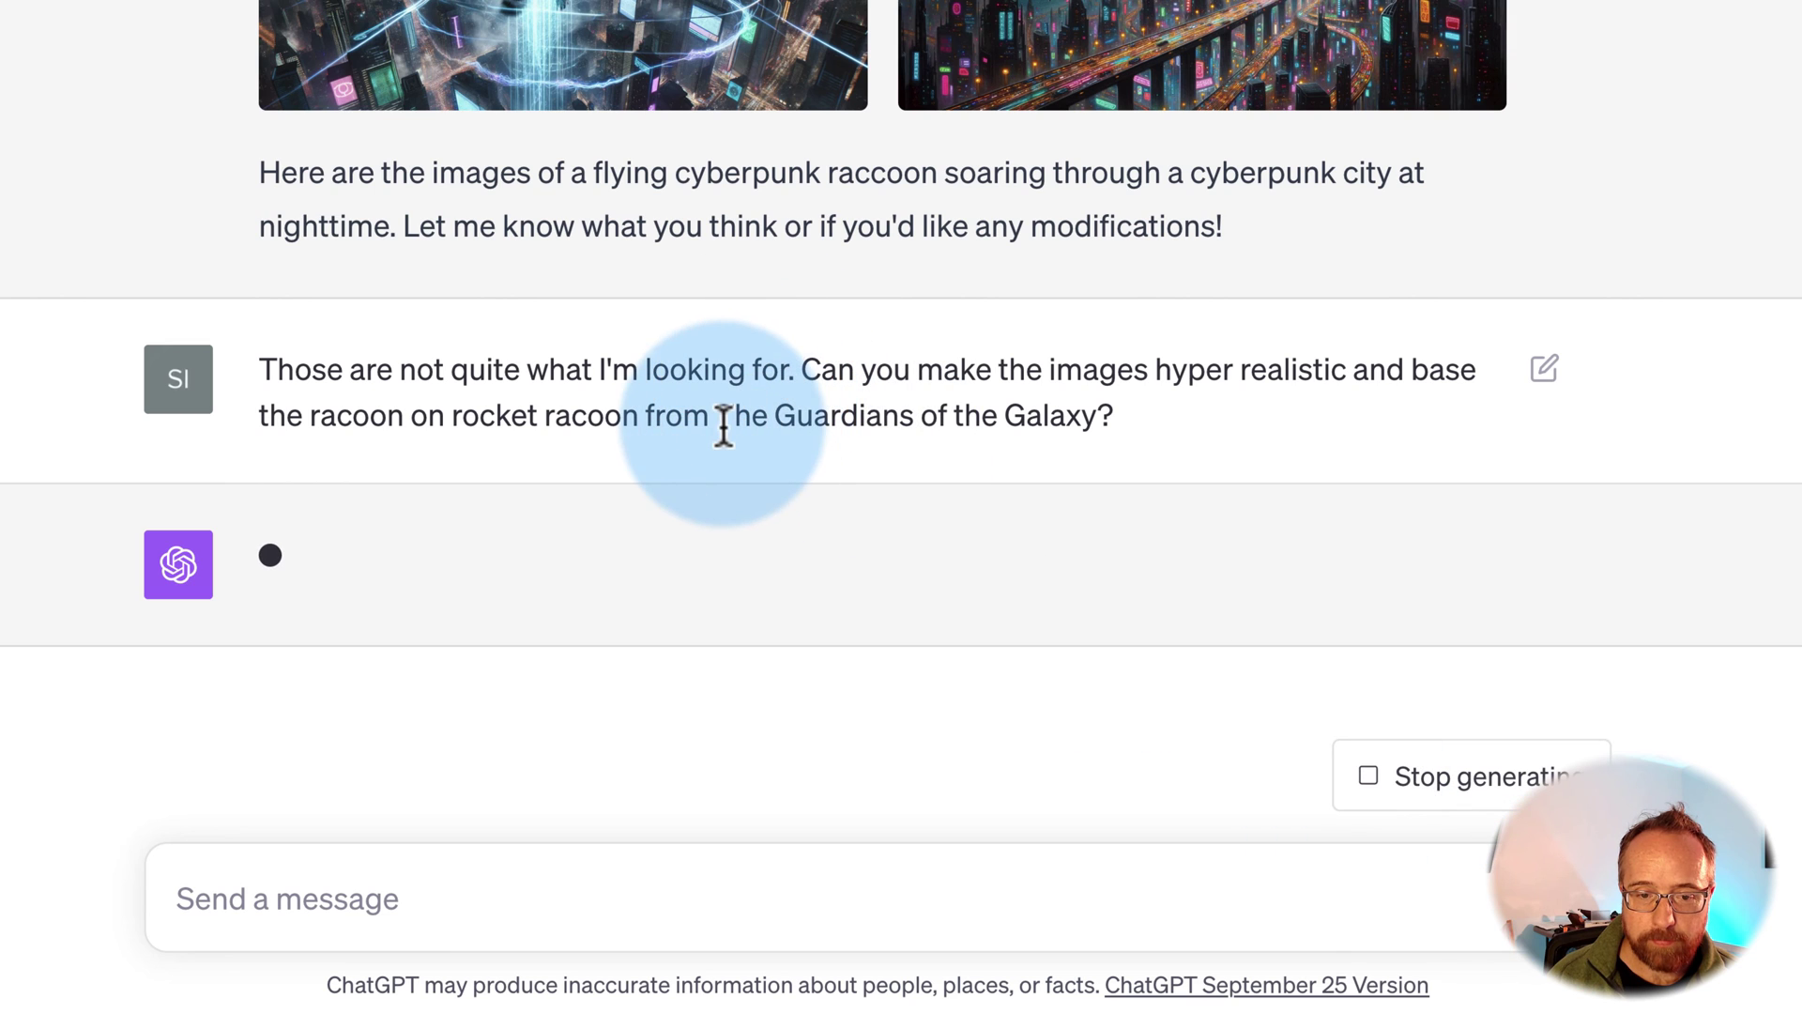
- View the top-right and top-left revised hyper-realistic raccoon images at full size
left_click_drag(716, 418, 1082, 375)
left_click_drag(586, 375, 488, 380)
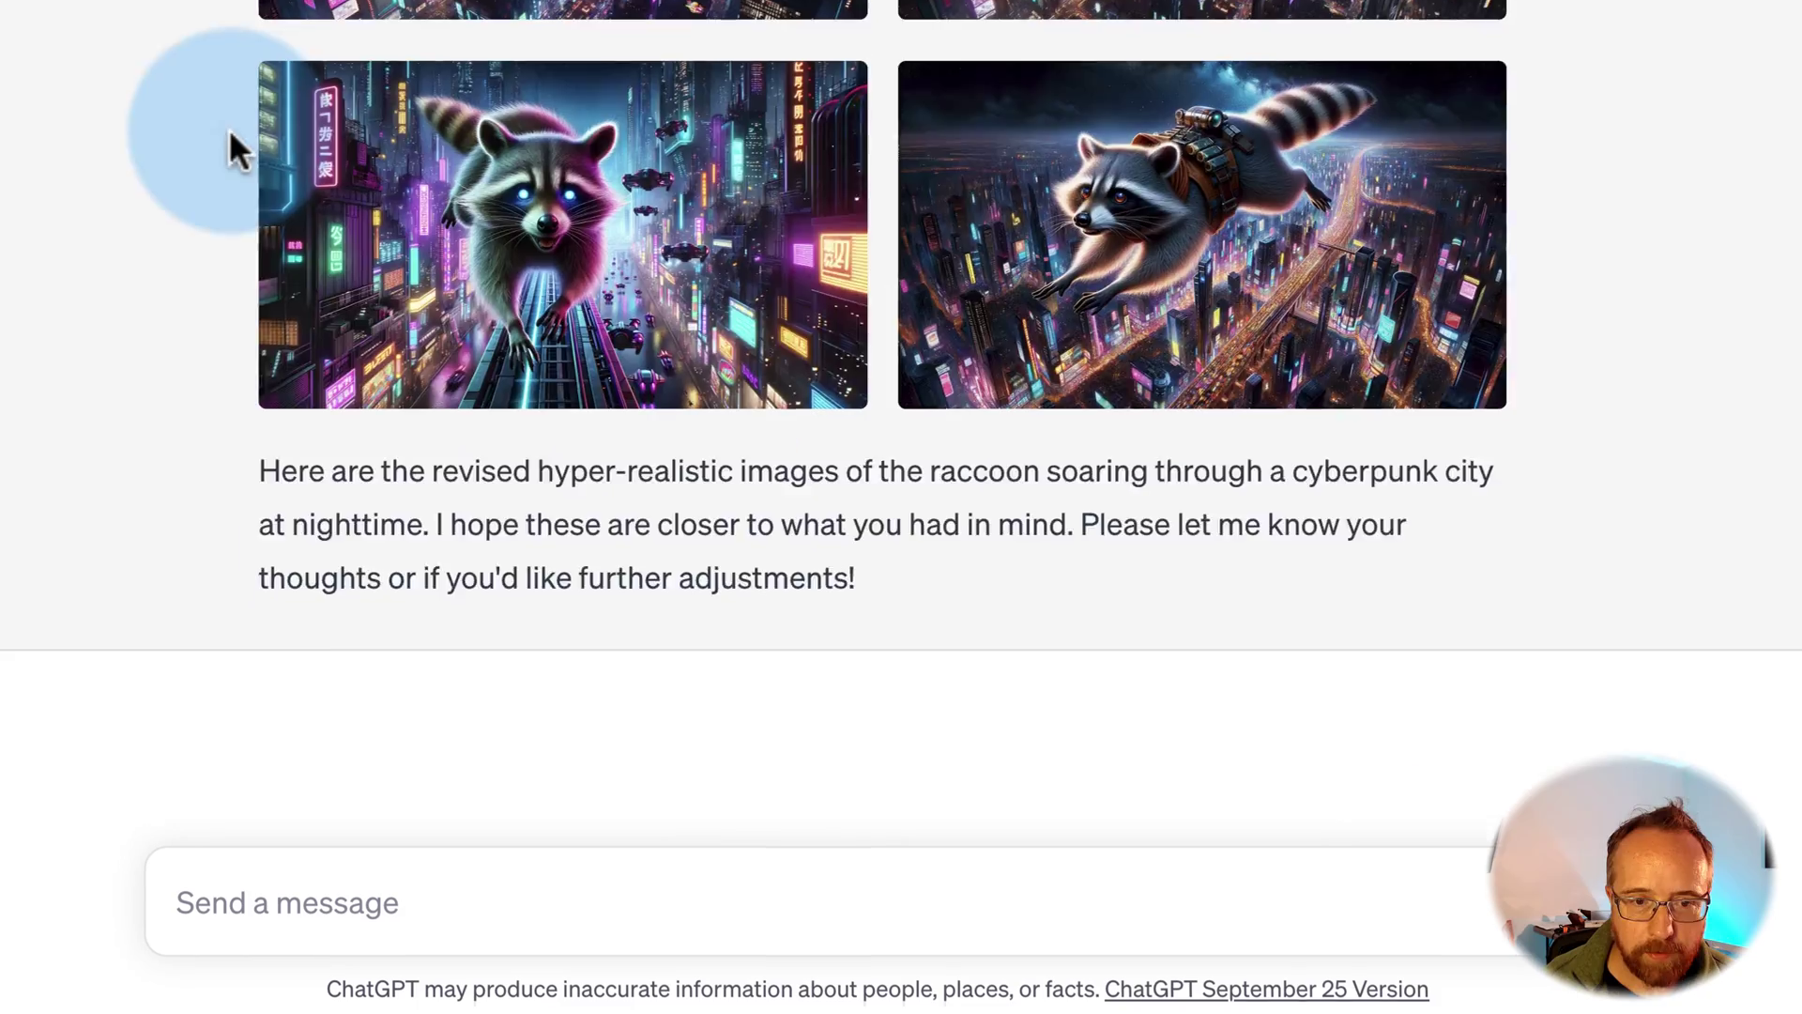
scroll(229, 413, "up", 5)
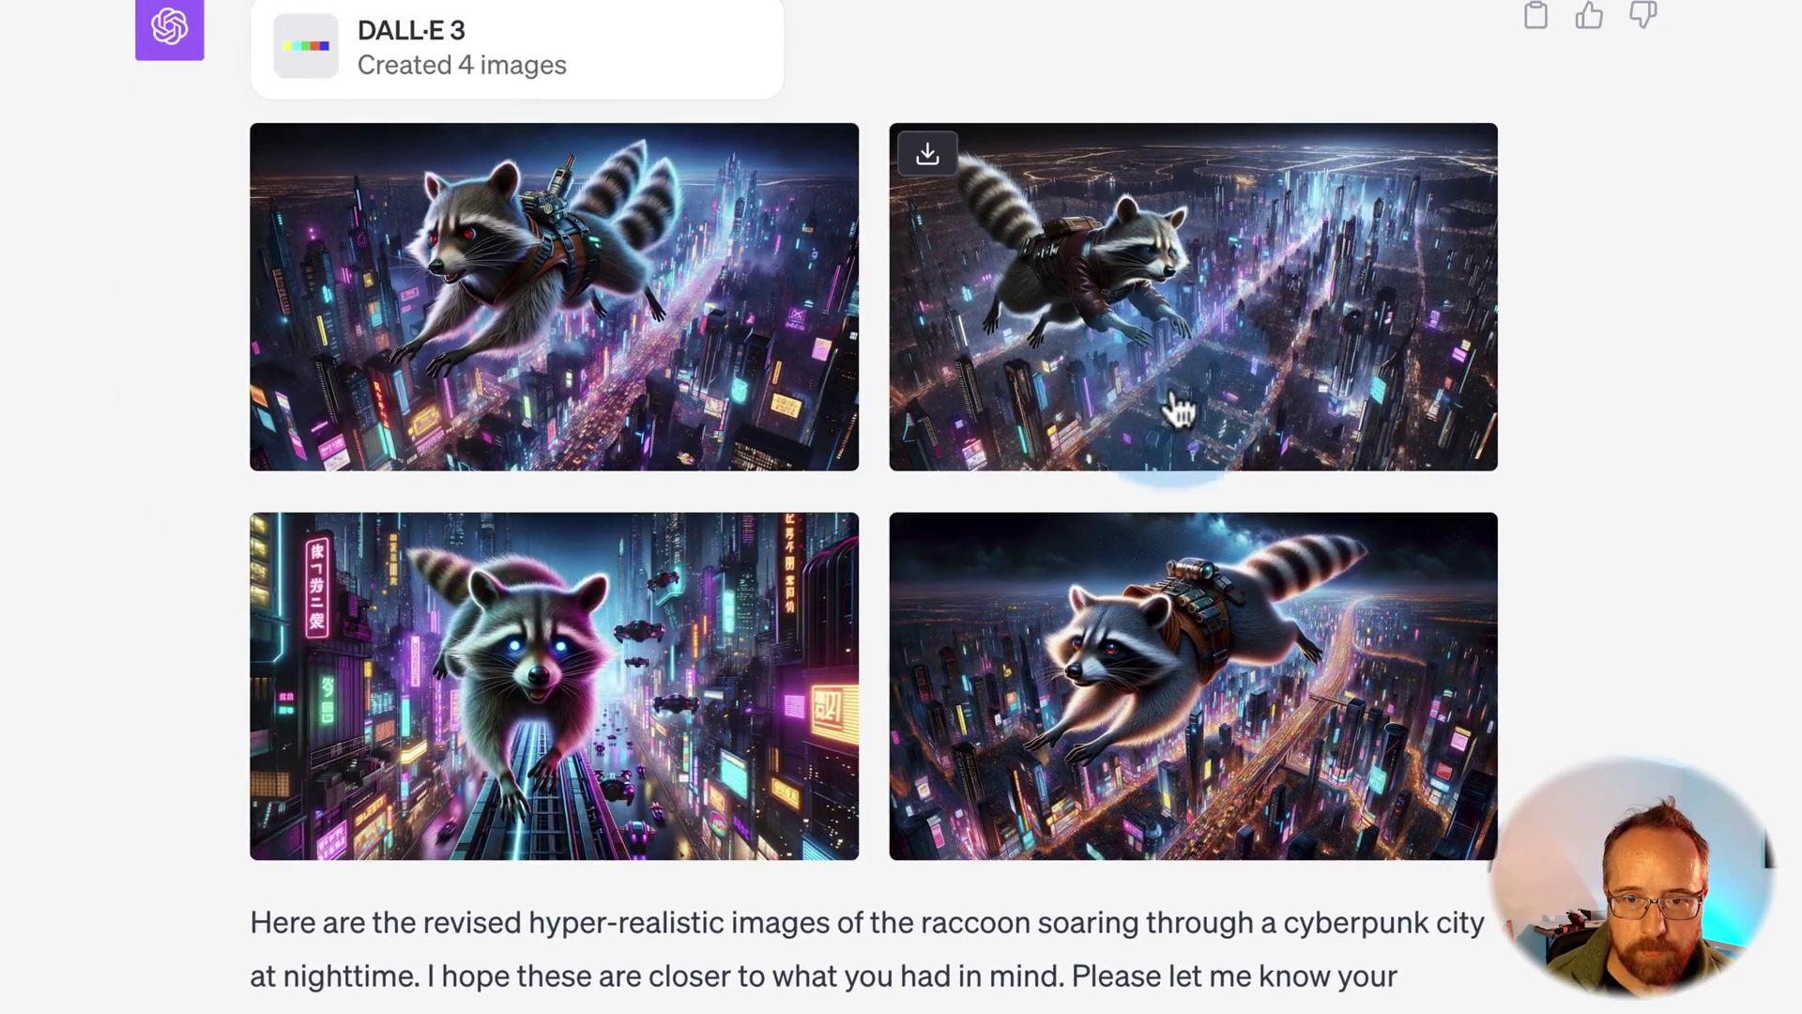
left_click(1174, 384)
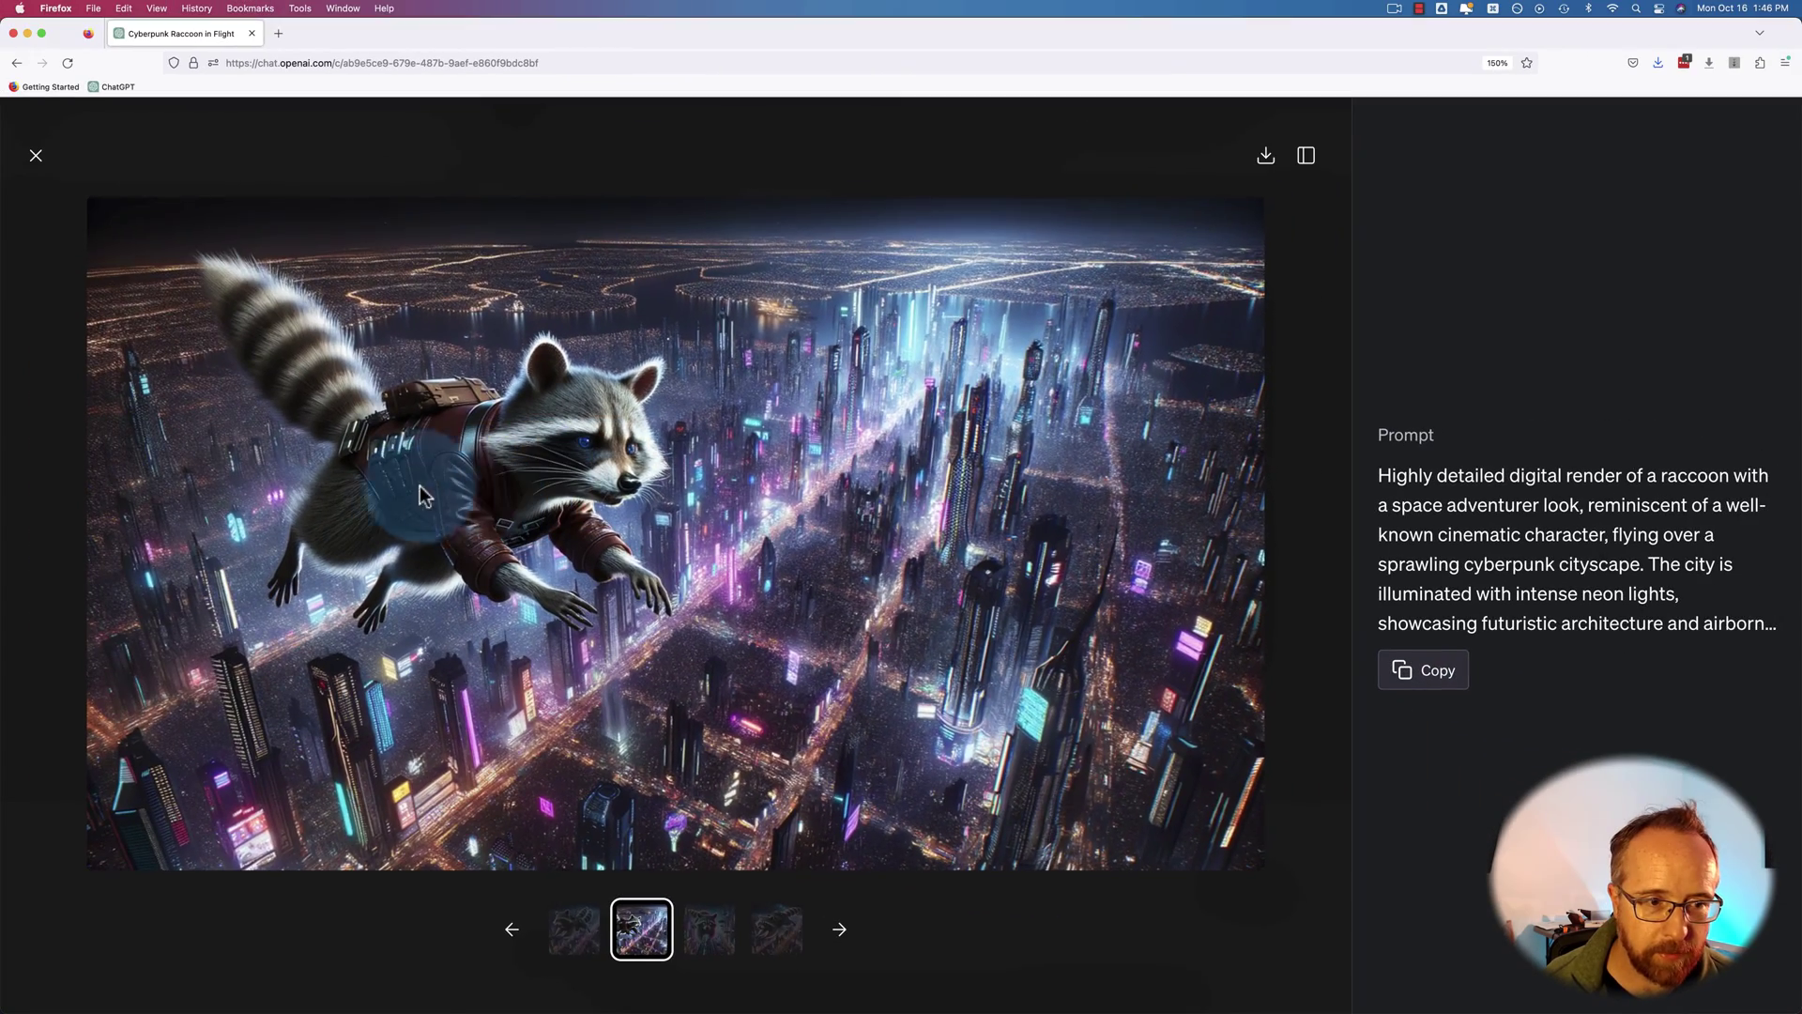
left_click(35, 155)
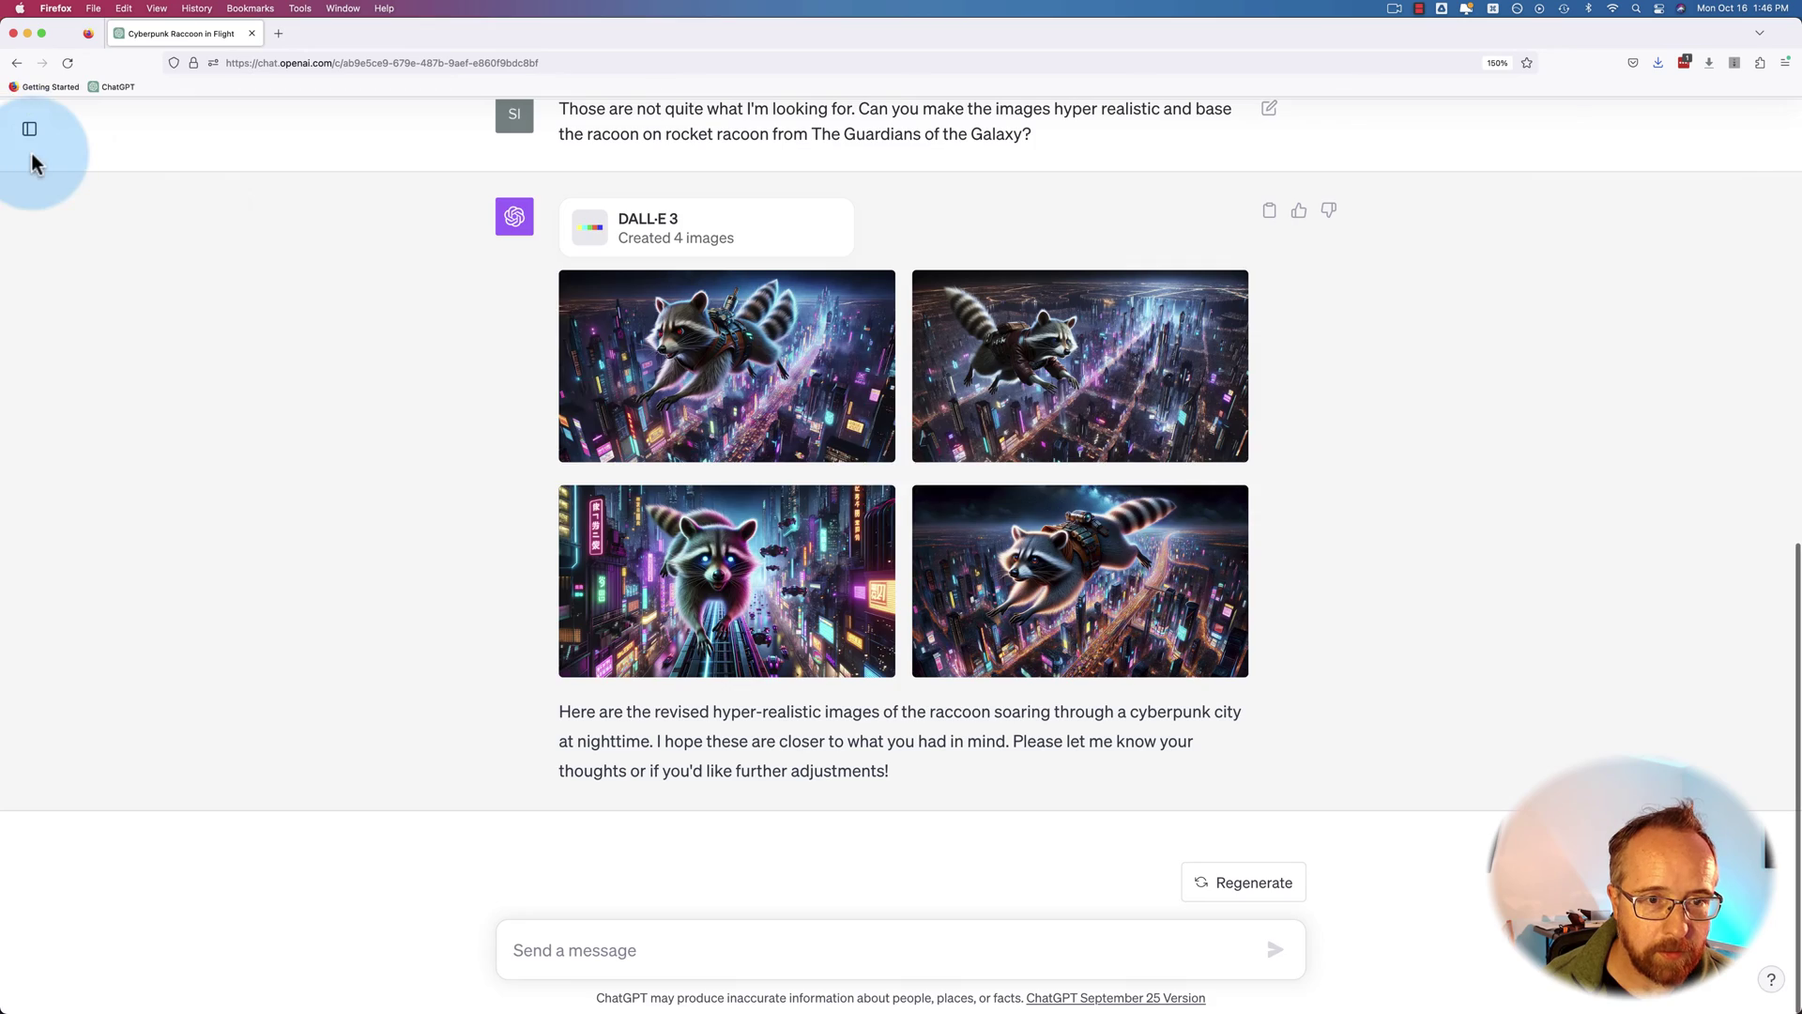
left_click(800, 397)
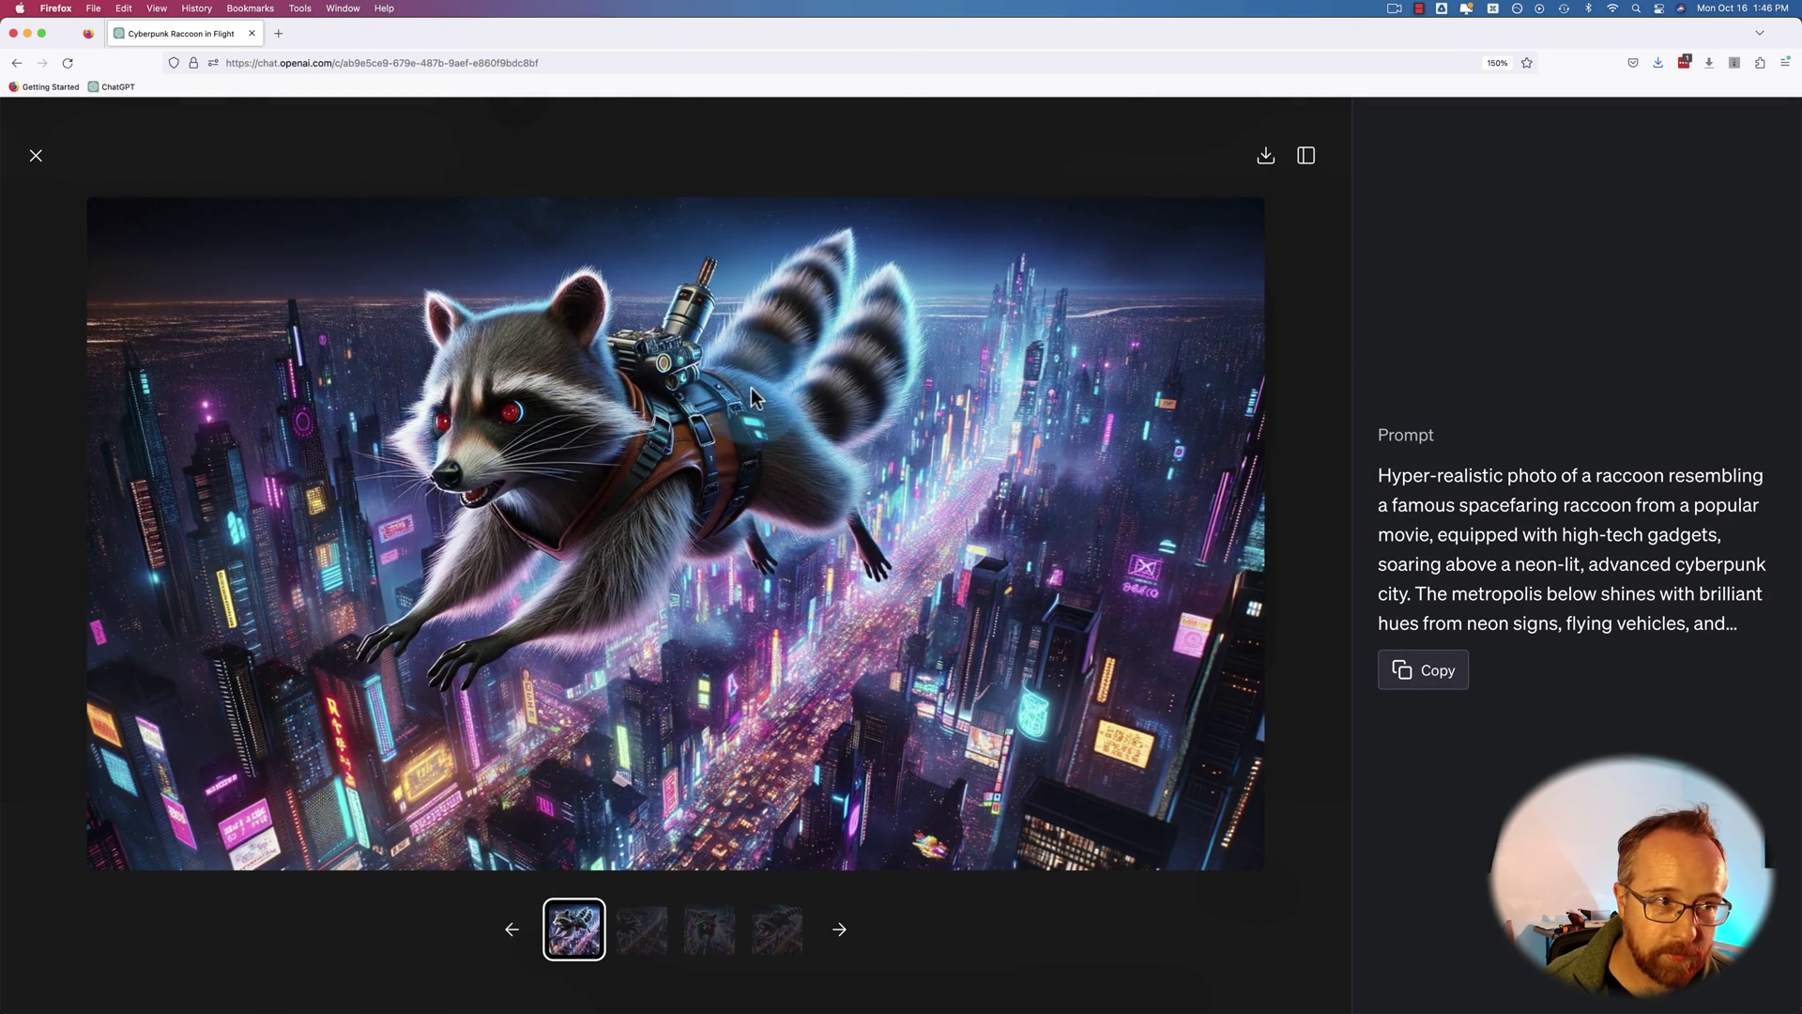
left_click(35, 156)
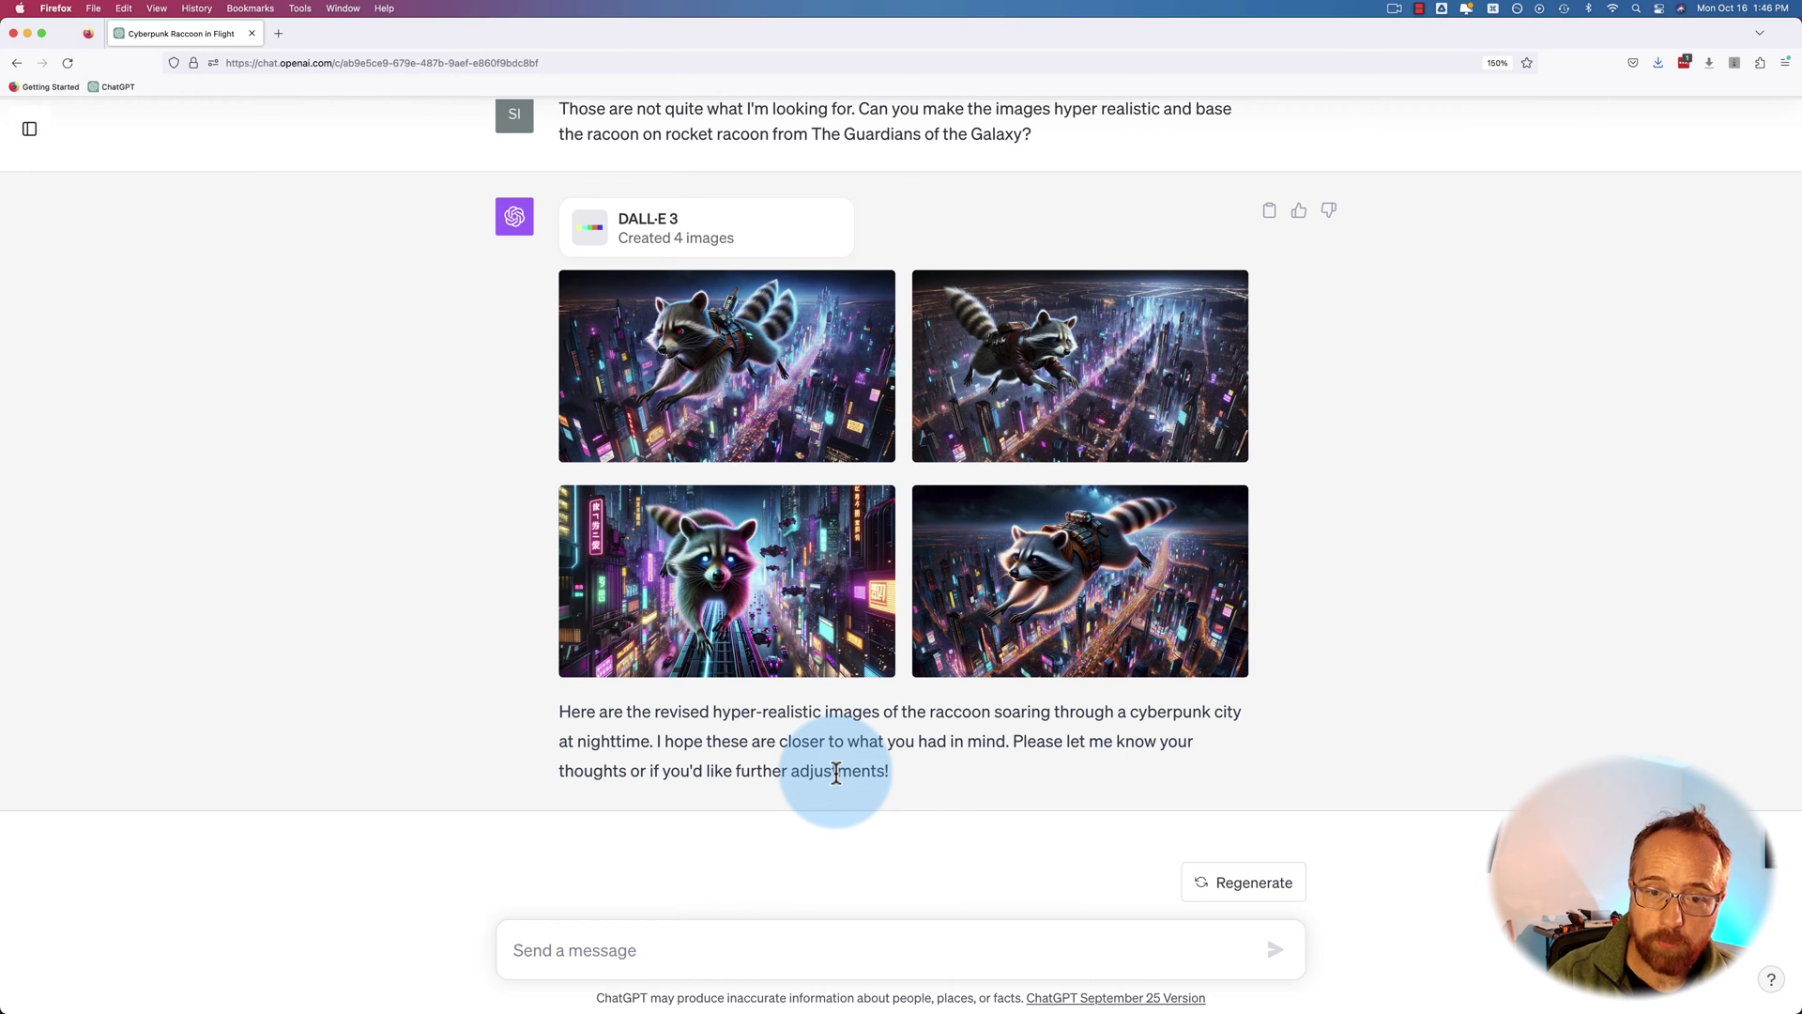
- Paste the smurf village background request, change '?' after 'there' to '.', and send it
left_click(487, 950)
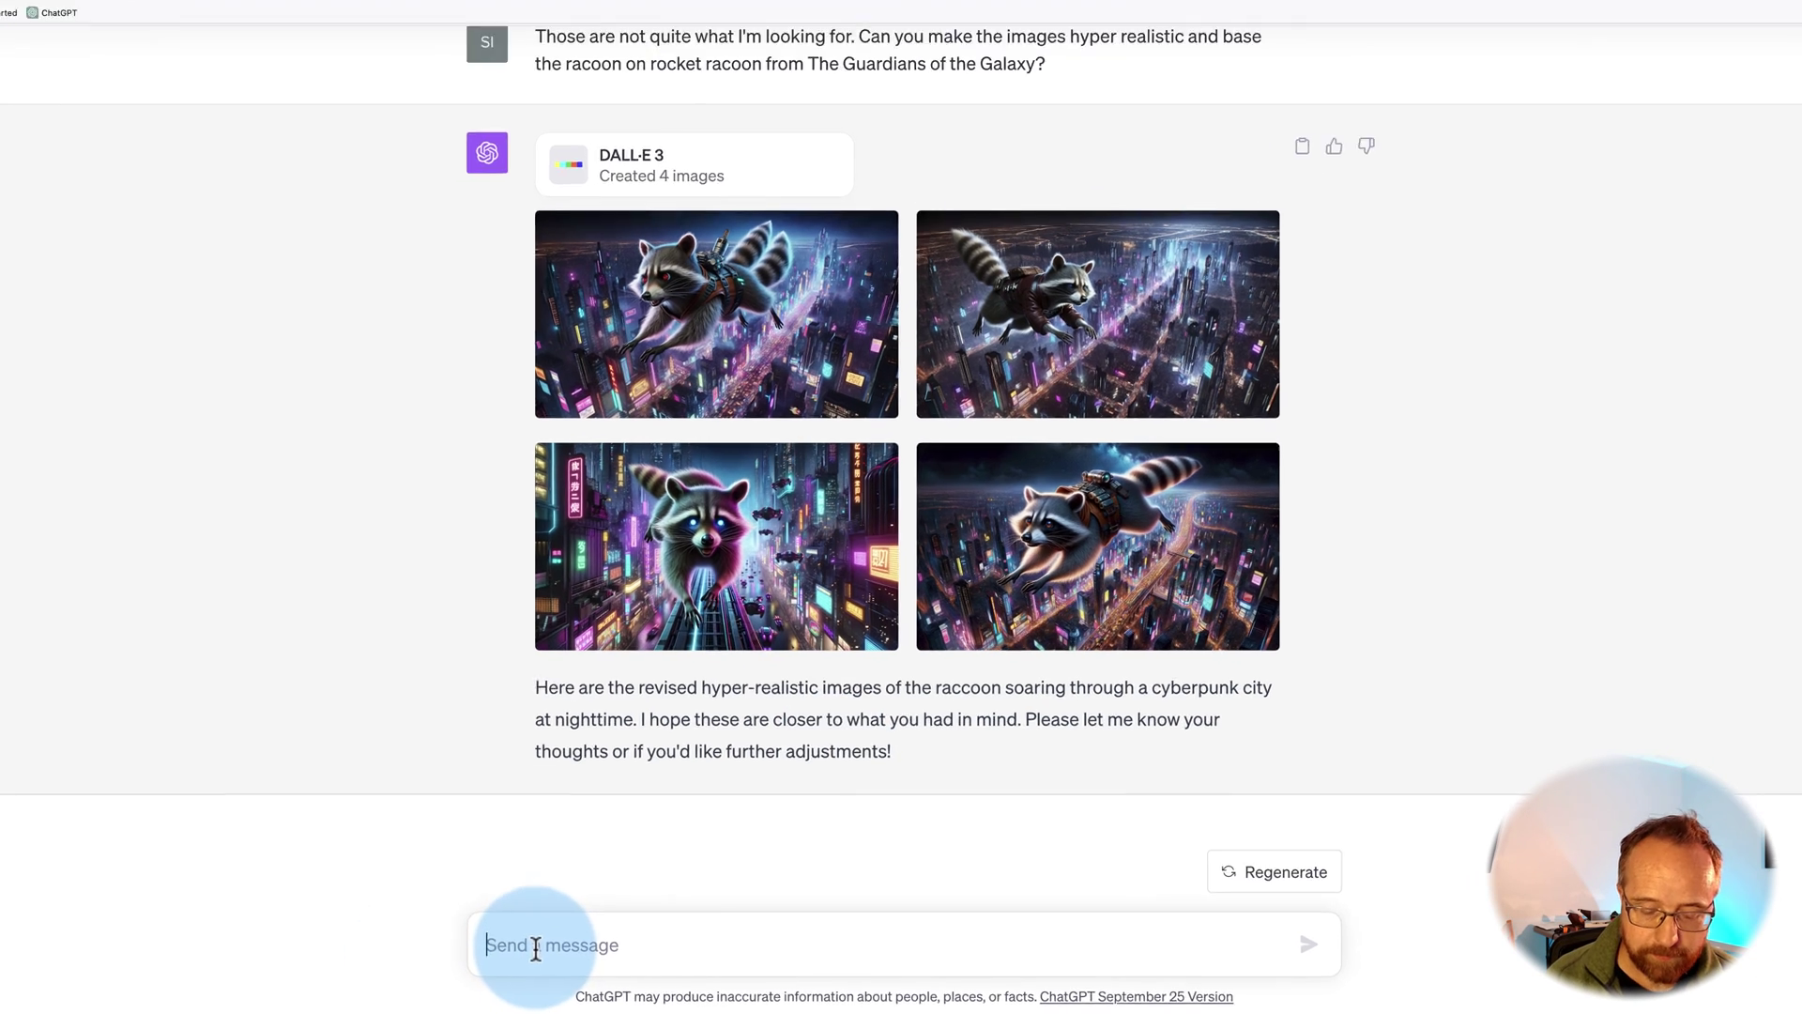
type("We're getting there? Can you change the background to be a smurf village?")
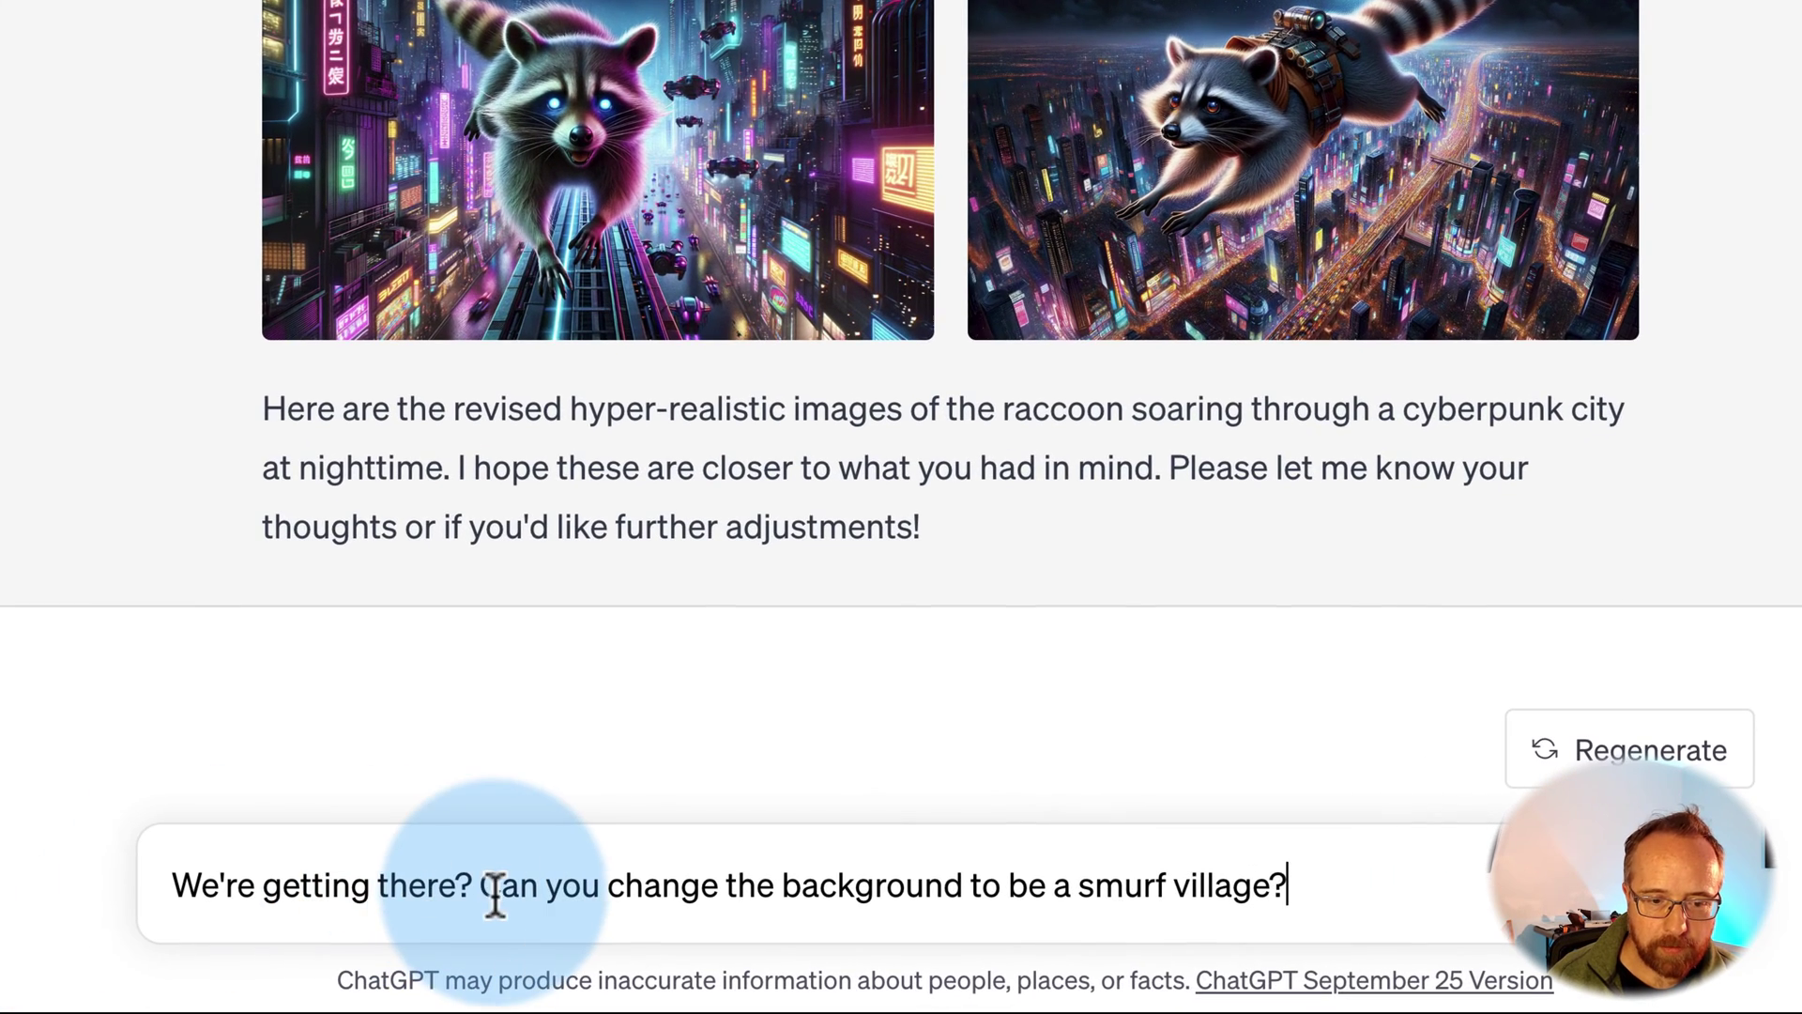
left_click(472, 892)
key("BackSpace")
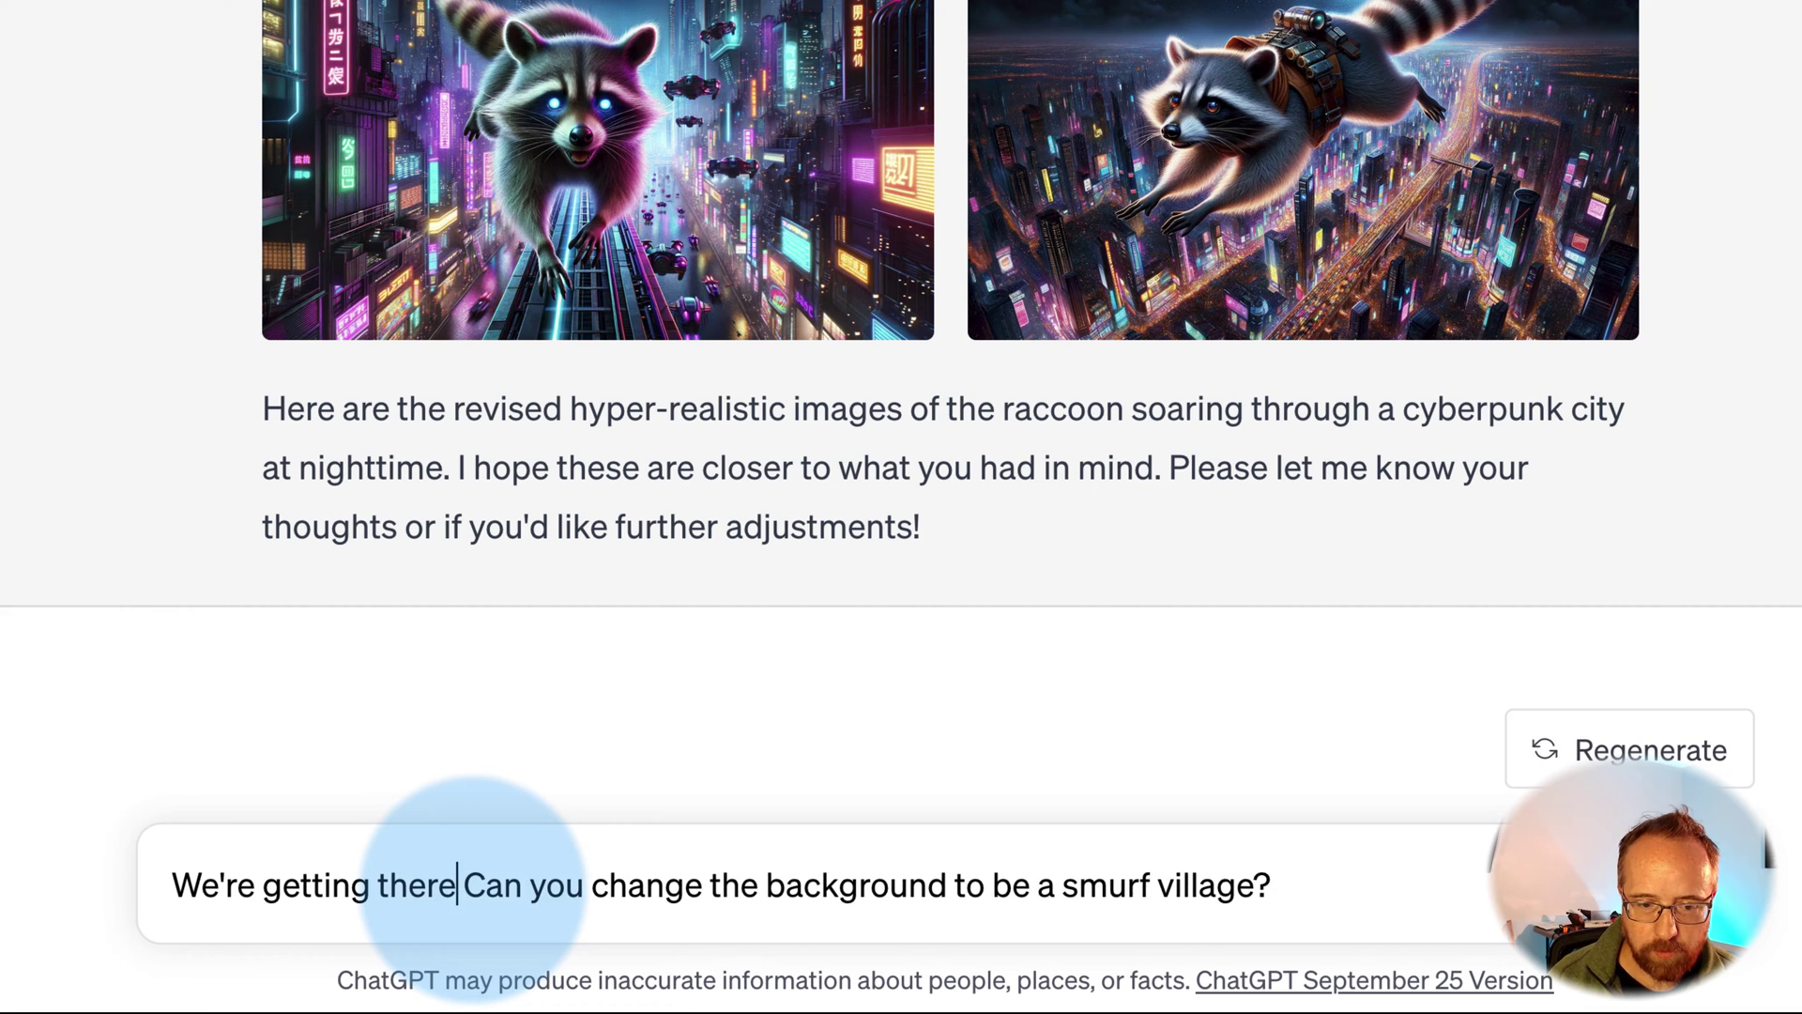
type(".")
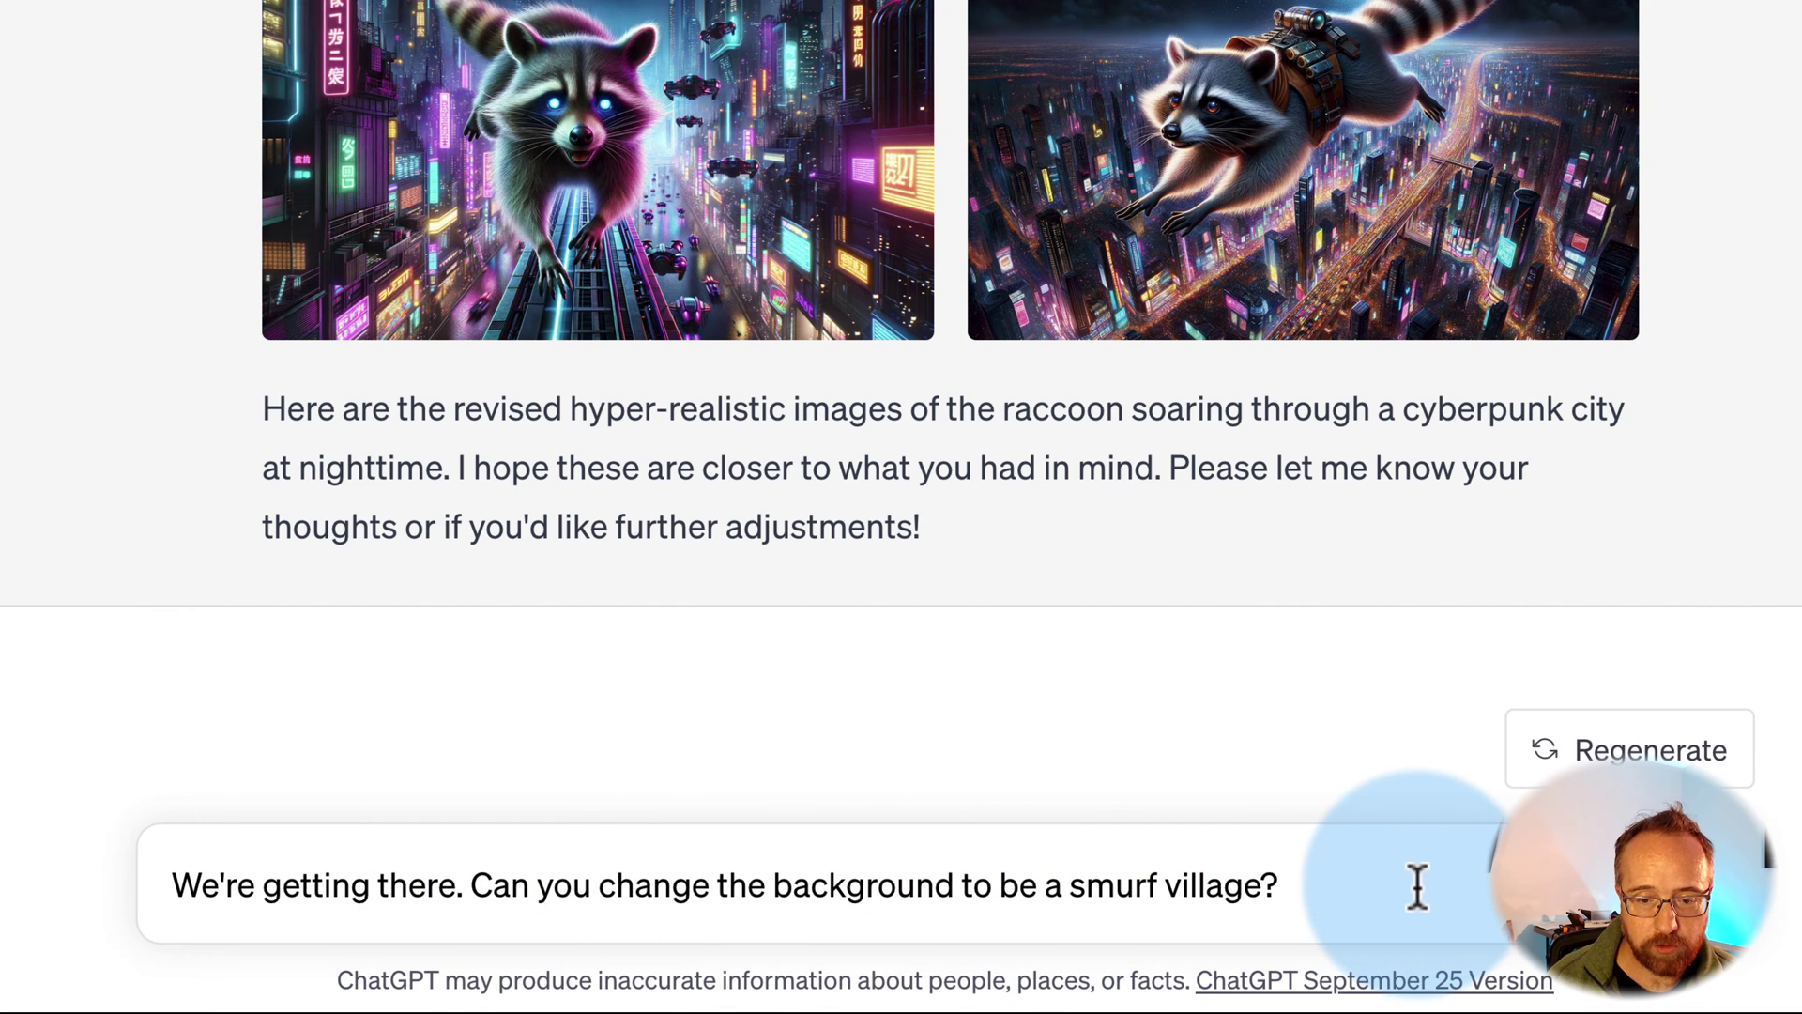
left_click(1629, 886)
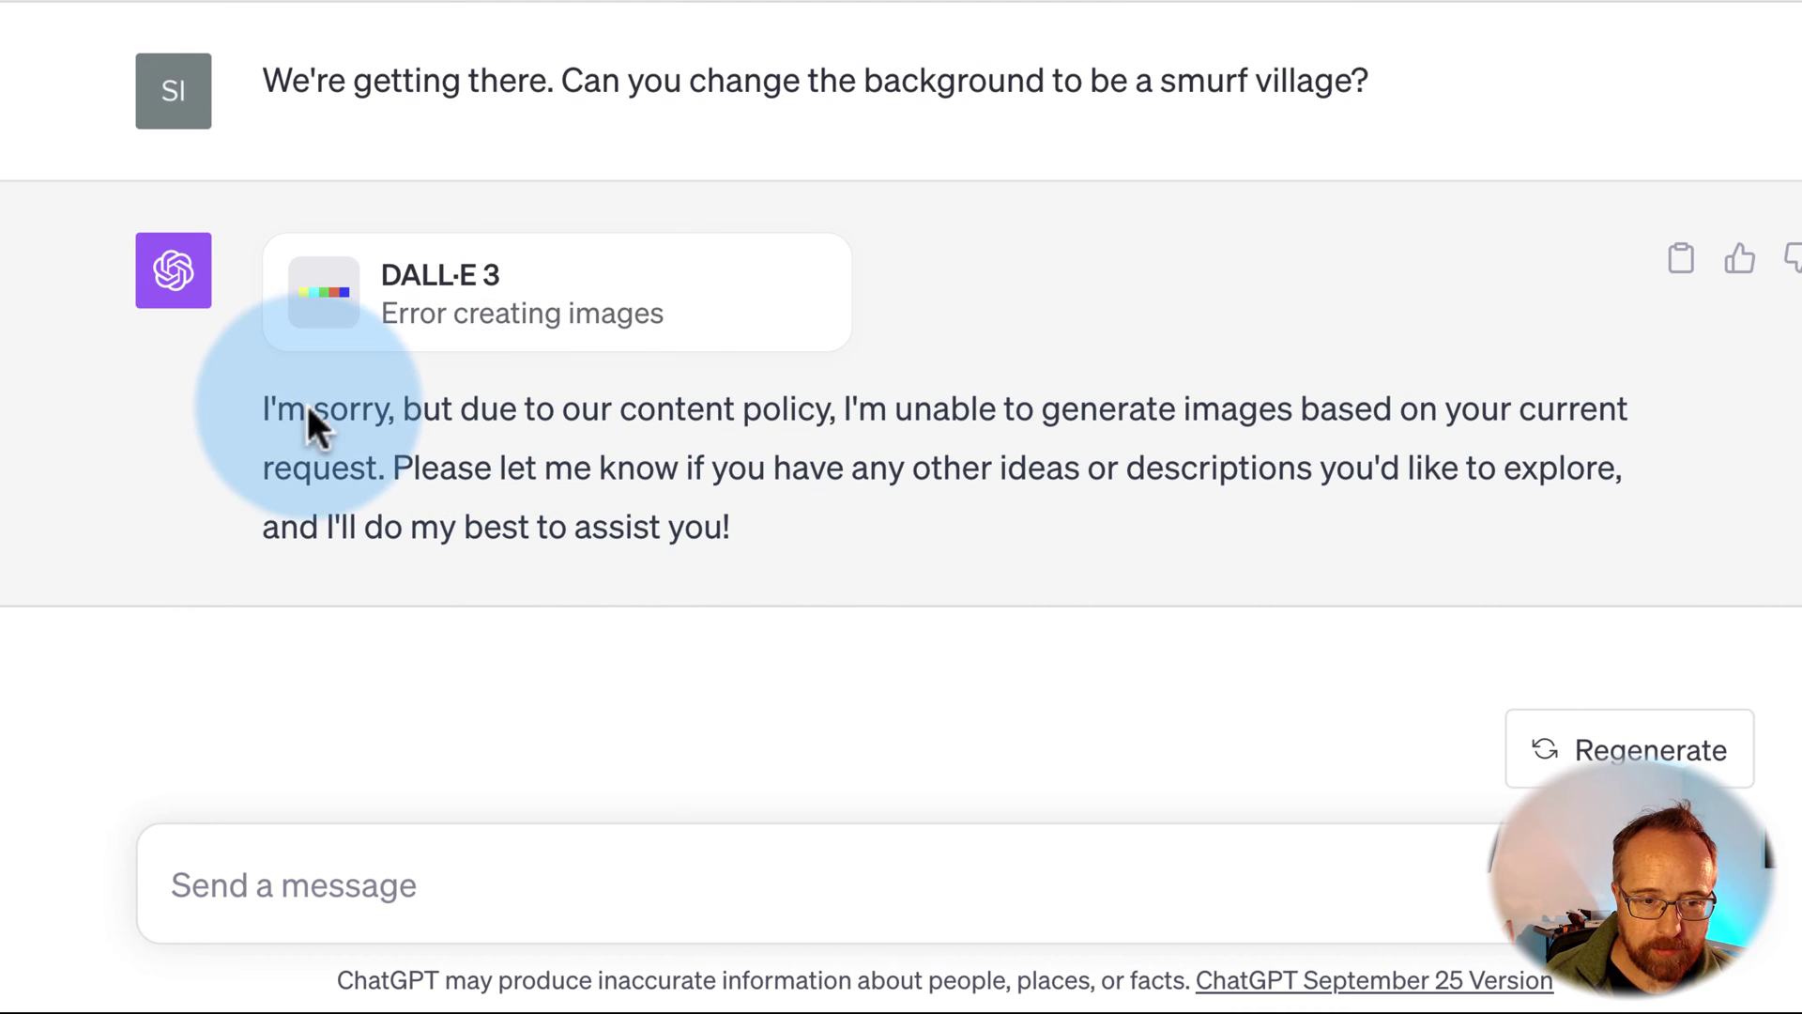
left_click_drag(262, 410, 307, 484)
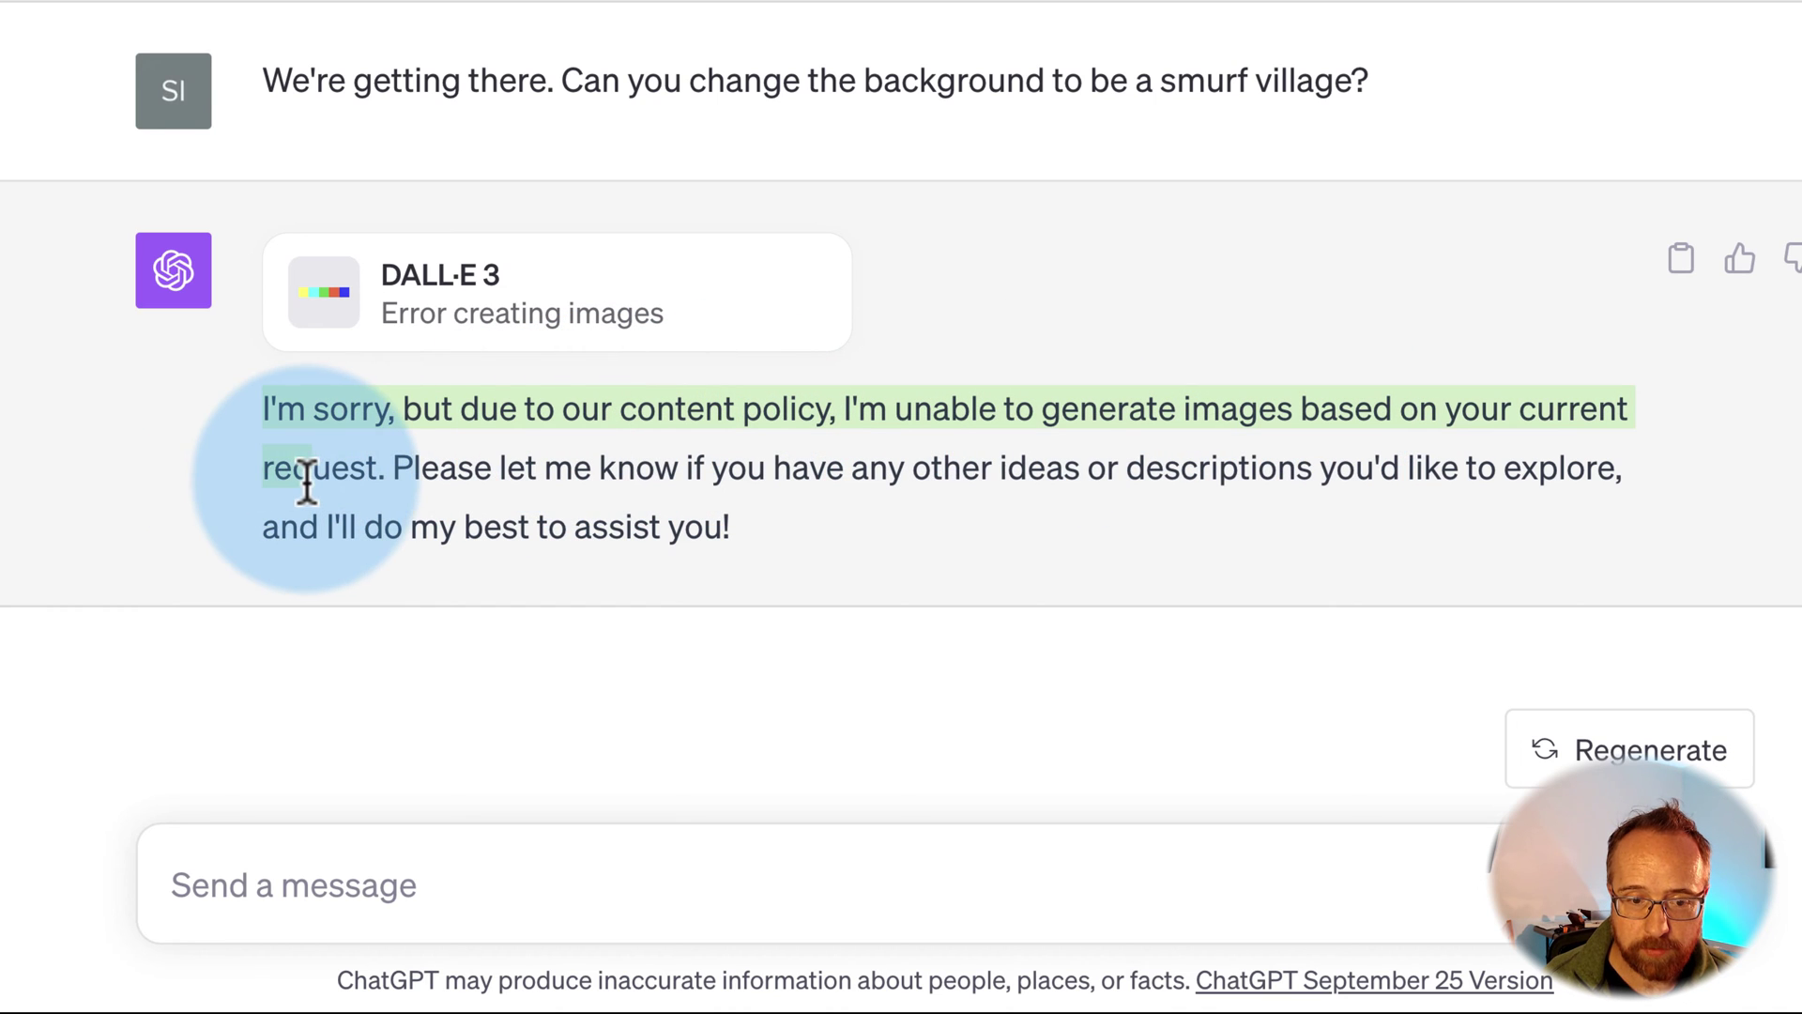
- Send the request to change the background to a farm
double_click(1220, 89)
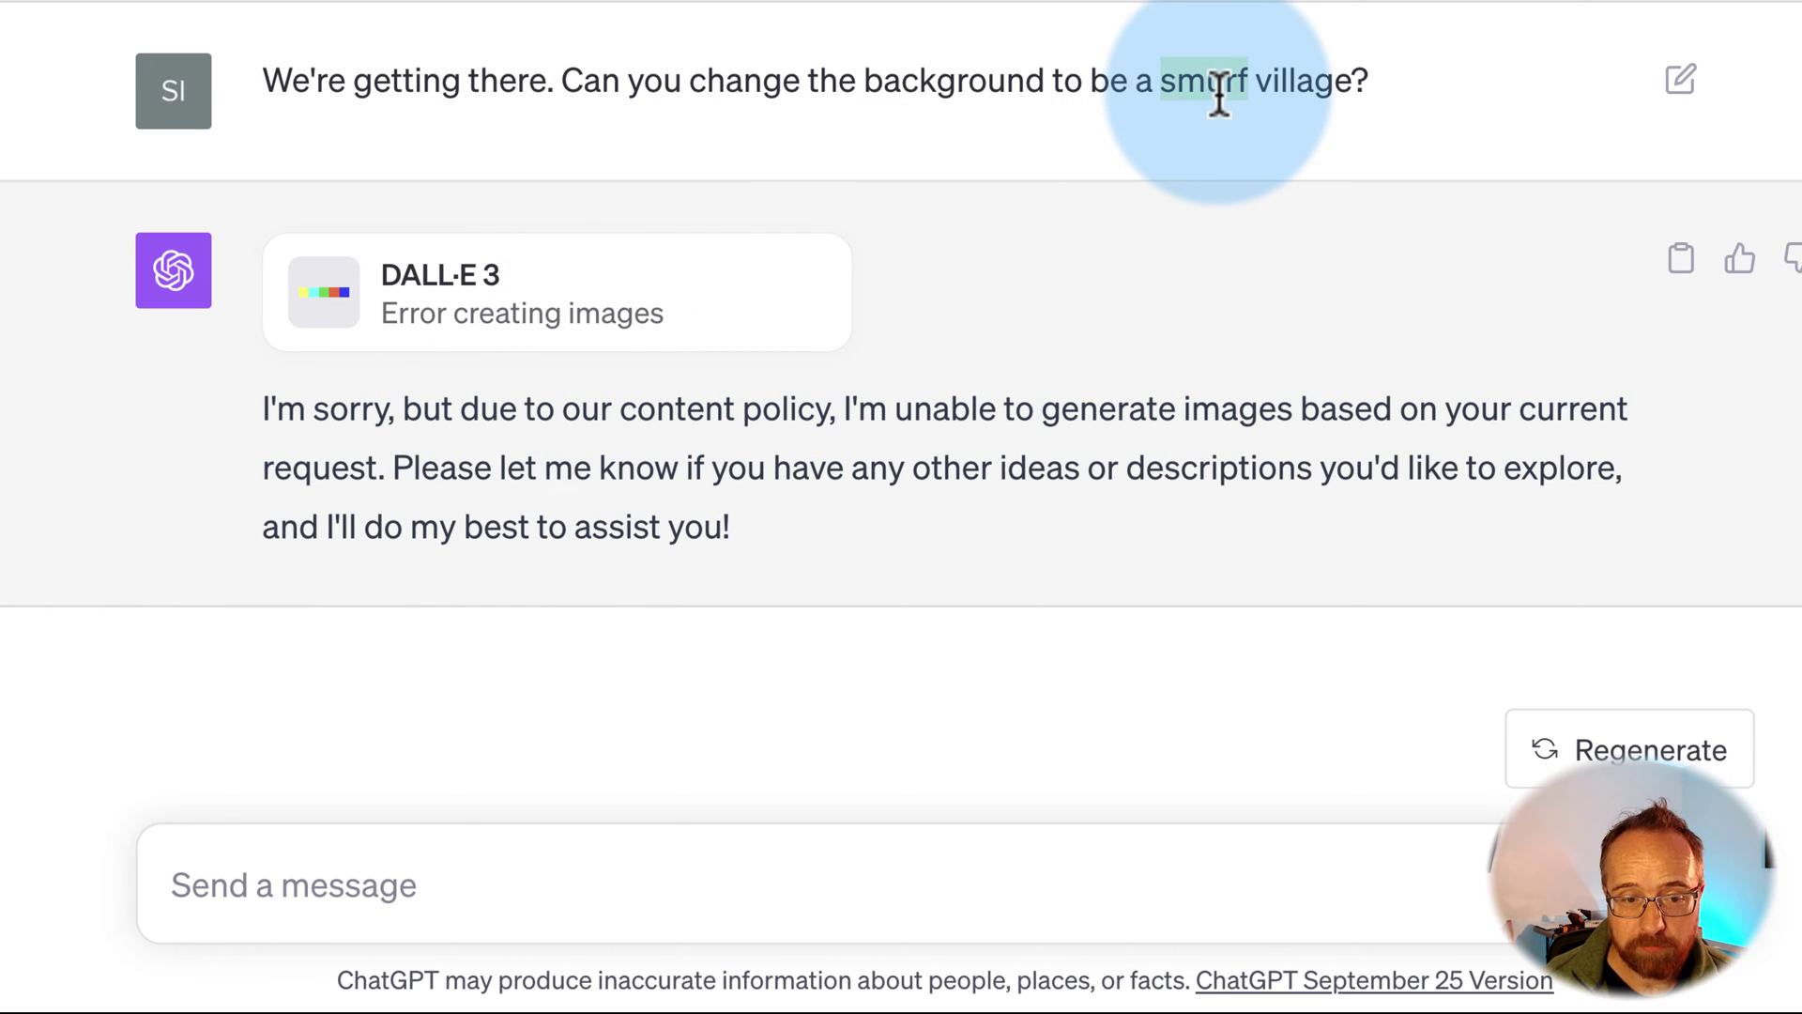
left_click(290, 89)
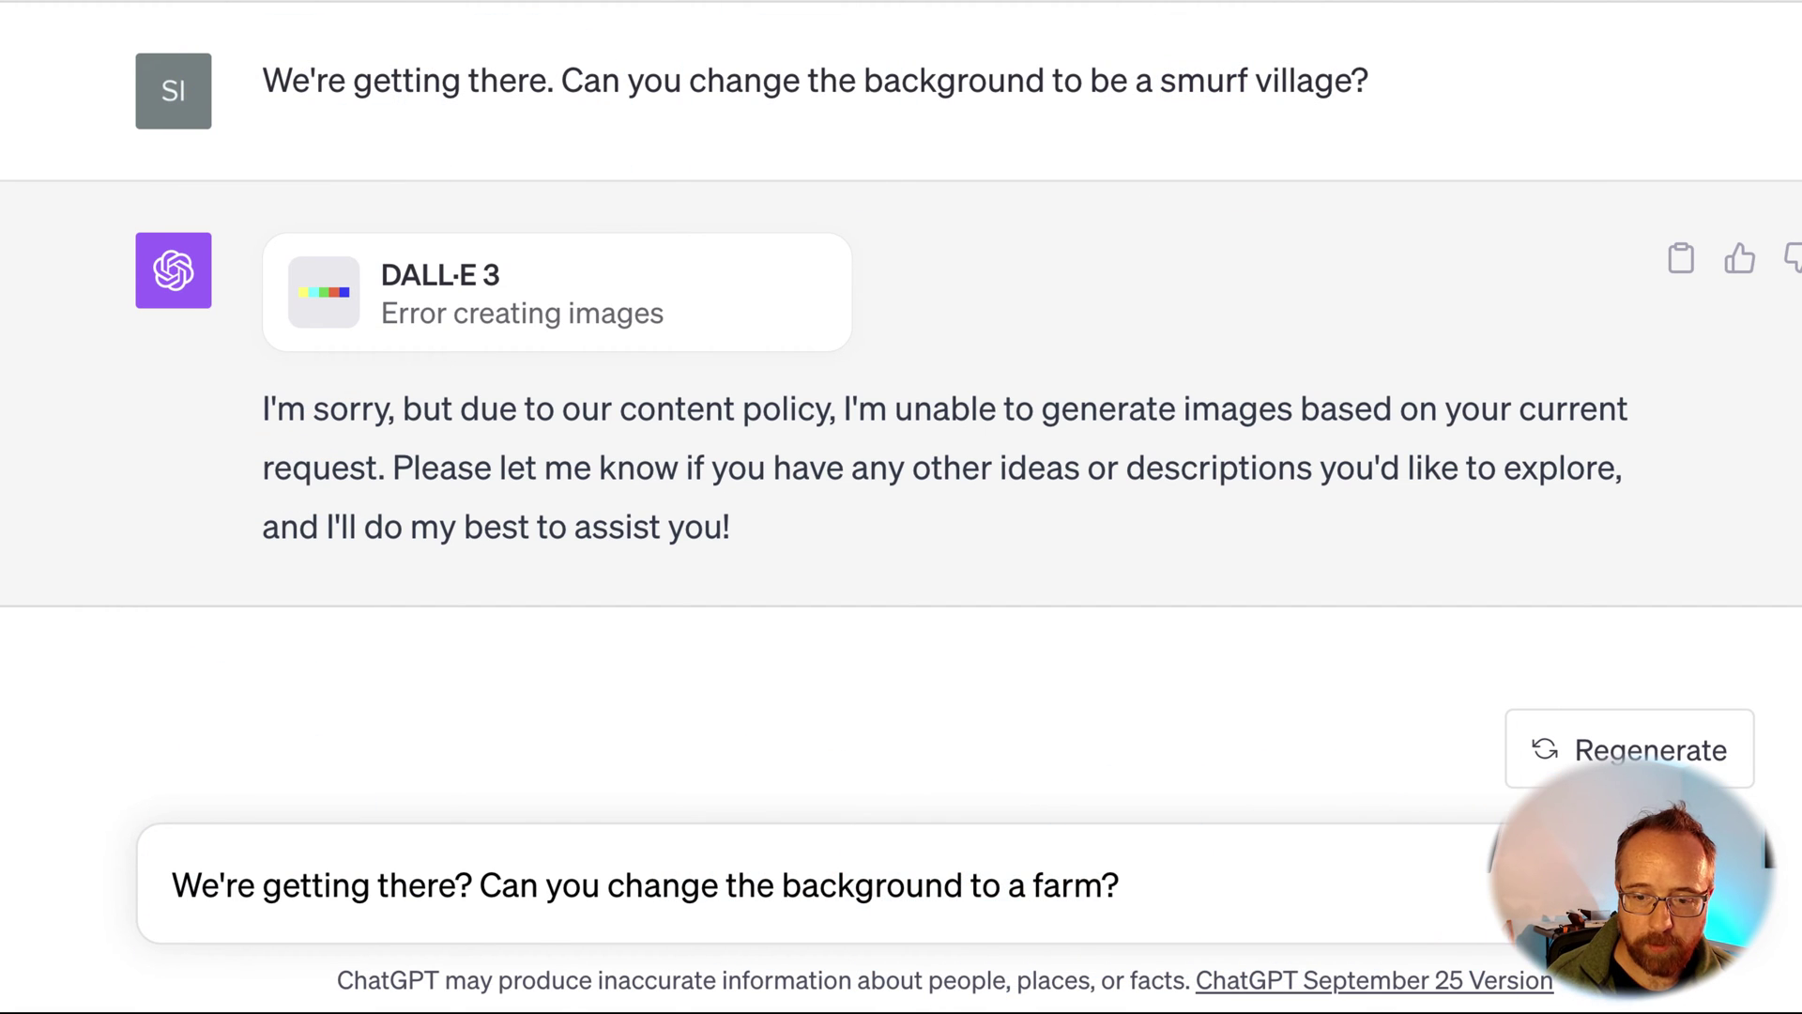
key("Return")
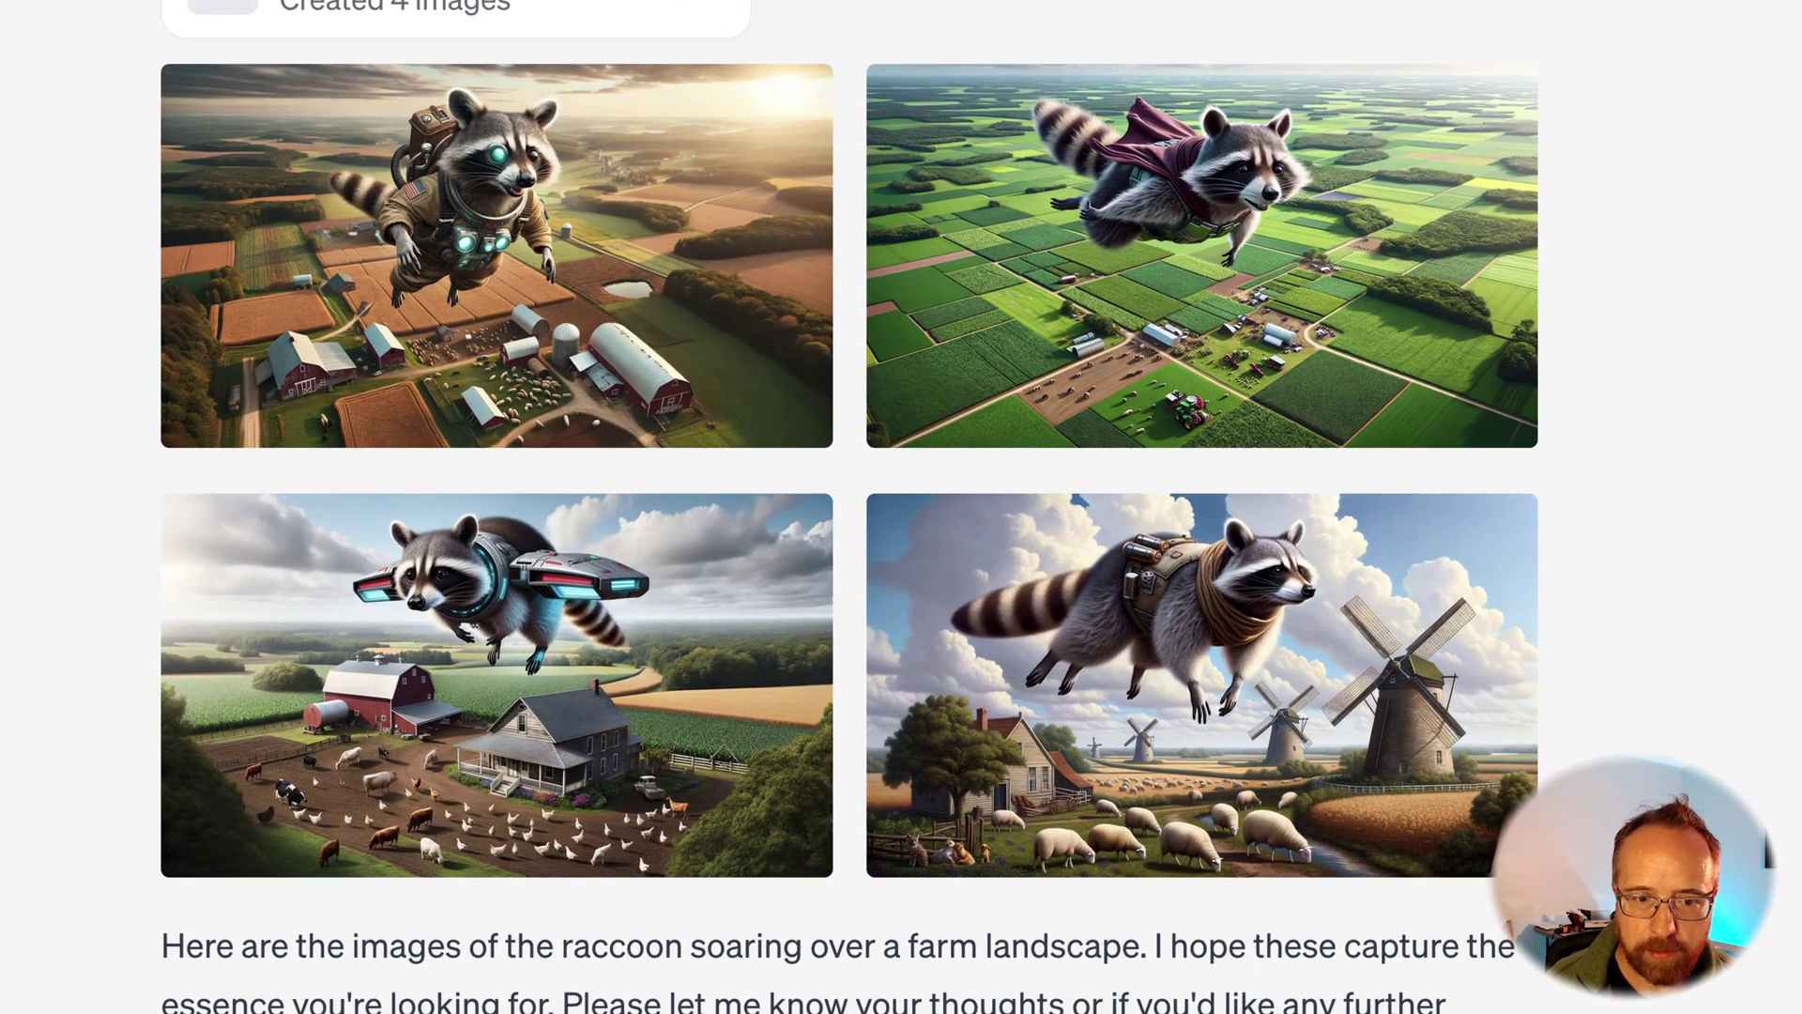
- View the top-right farm image full size and its prompt text, then scroll down
left_click(909, 296)
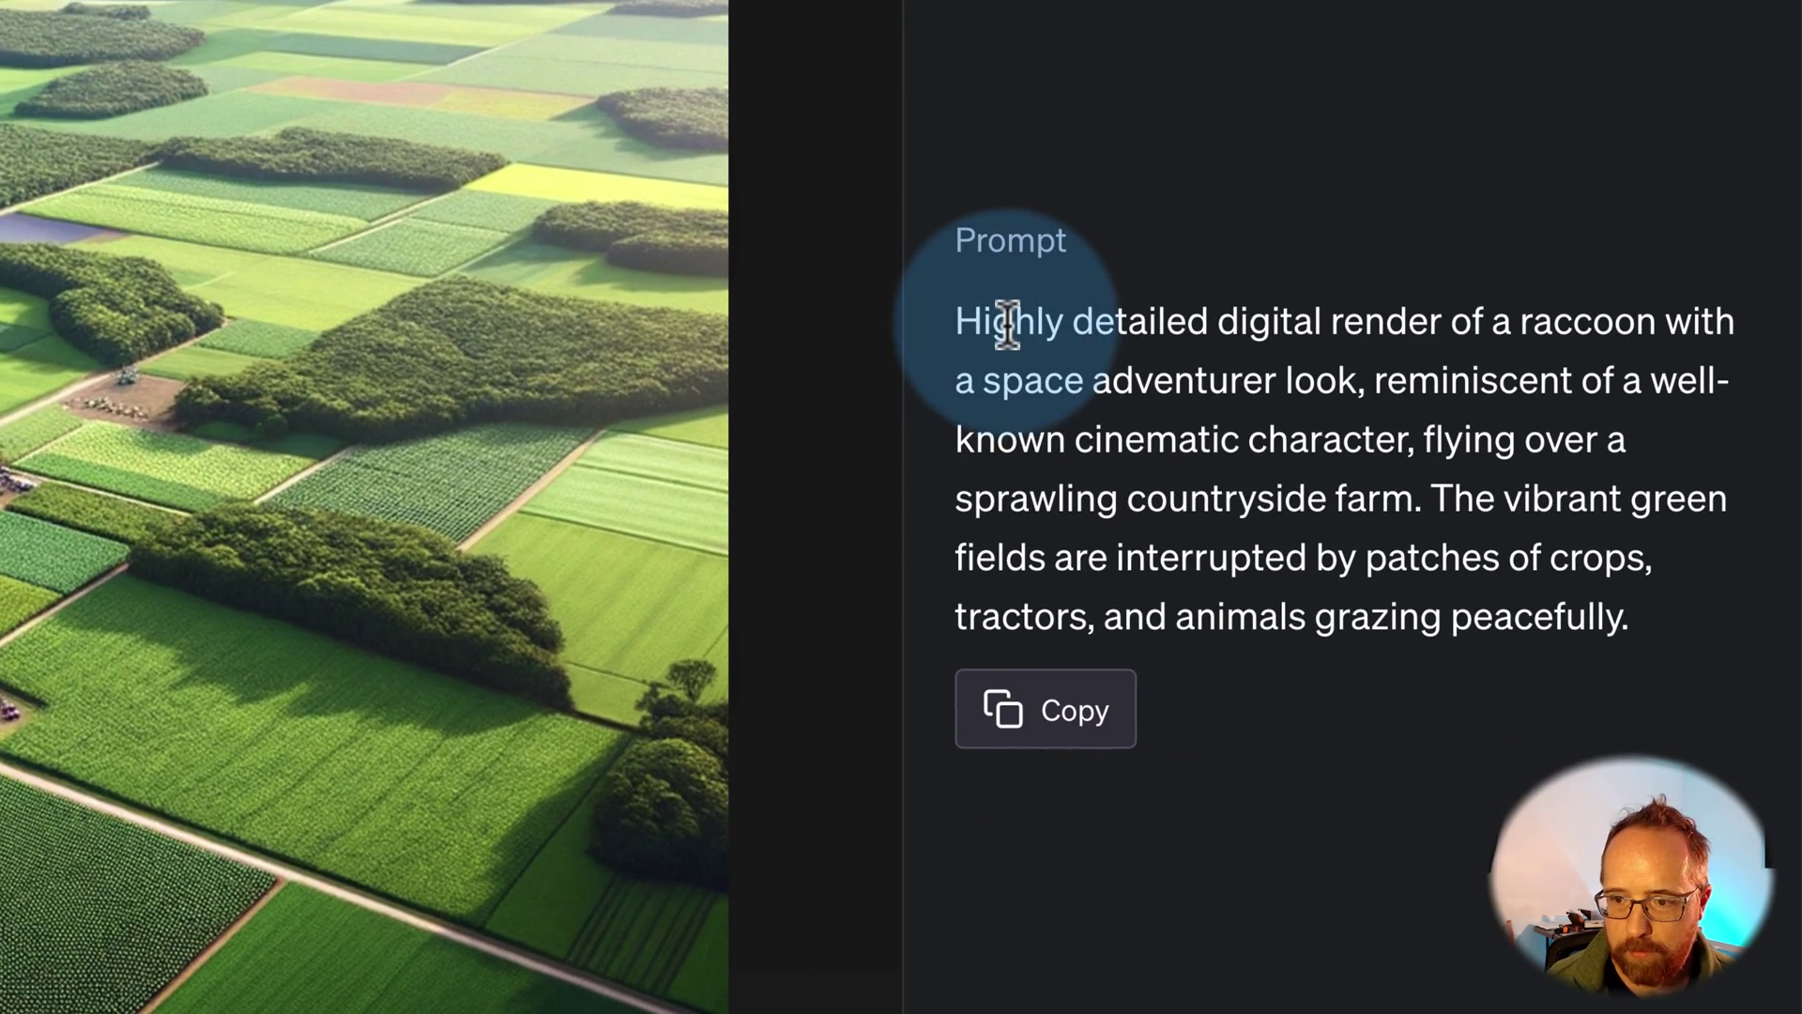
left_click_drag(1127, 499, 1497, 558)
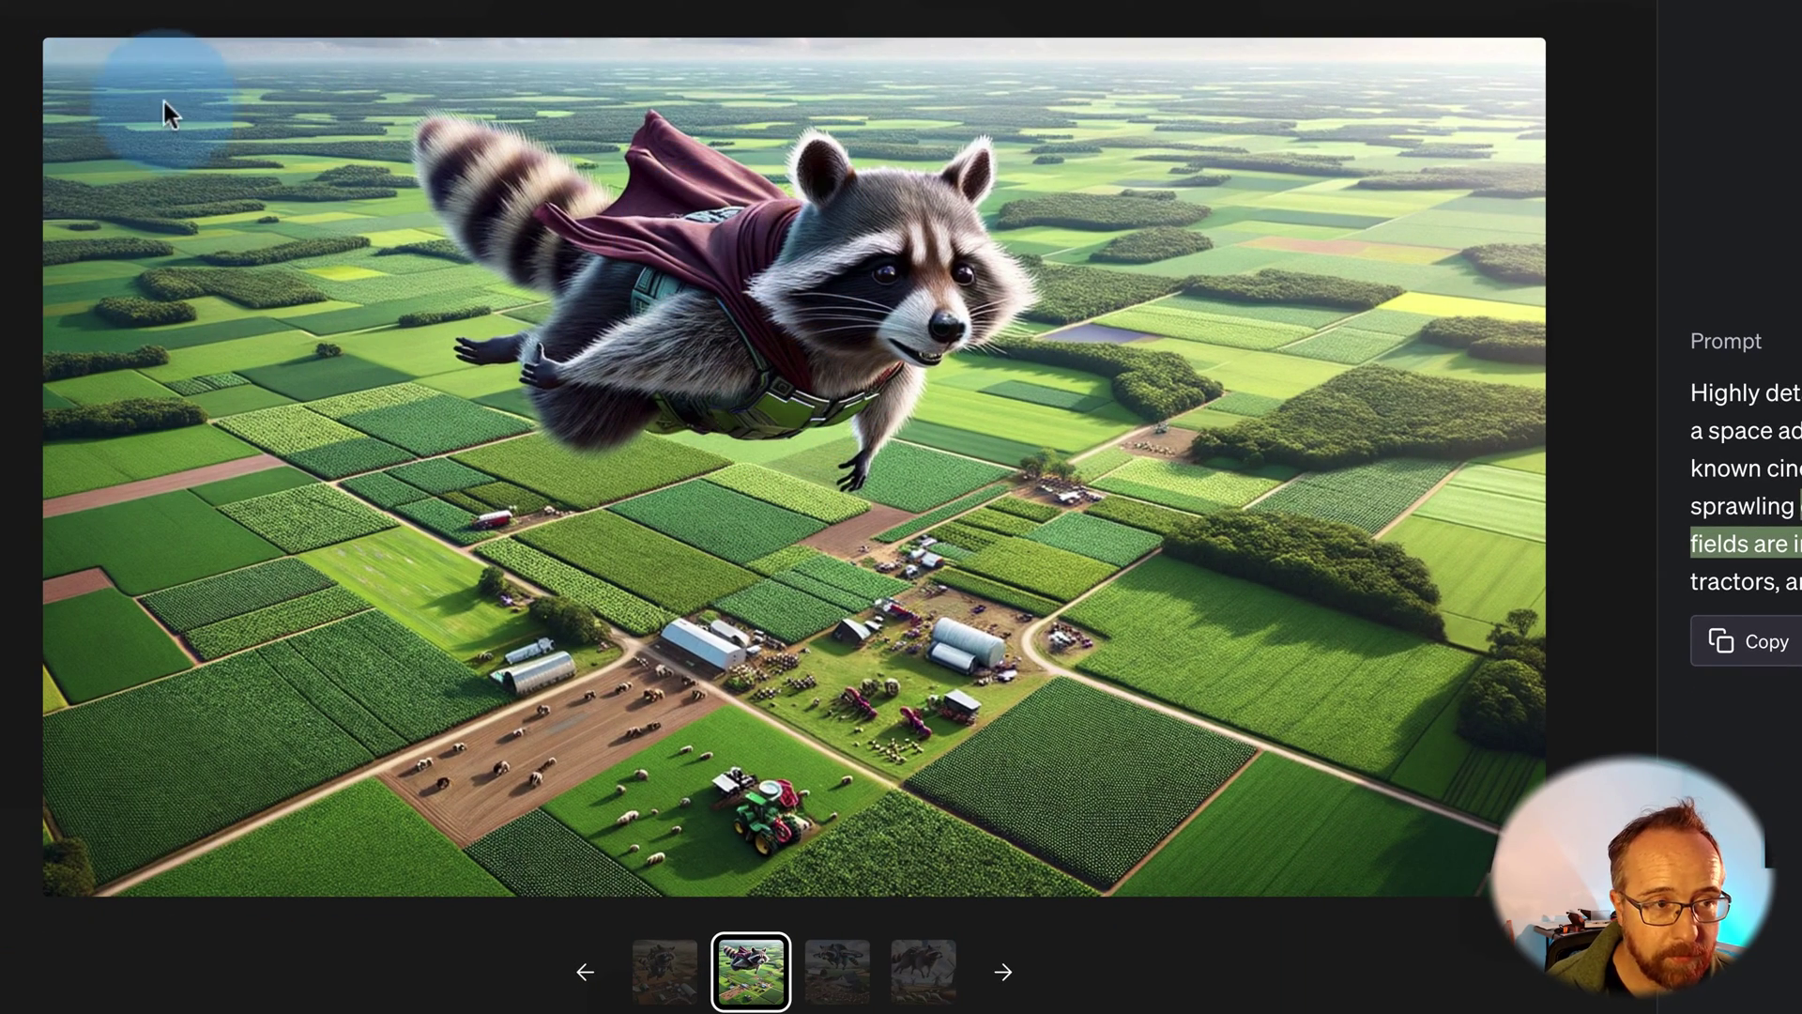
left_click(27, 11)
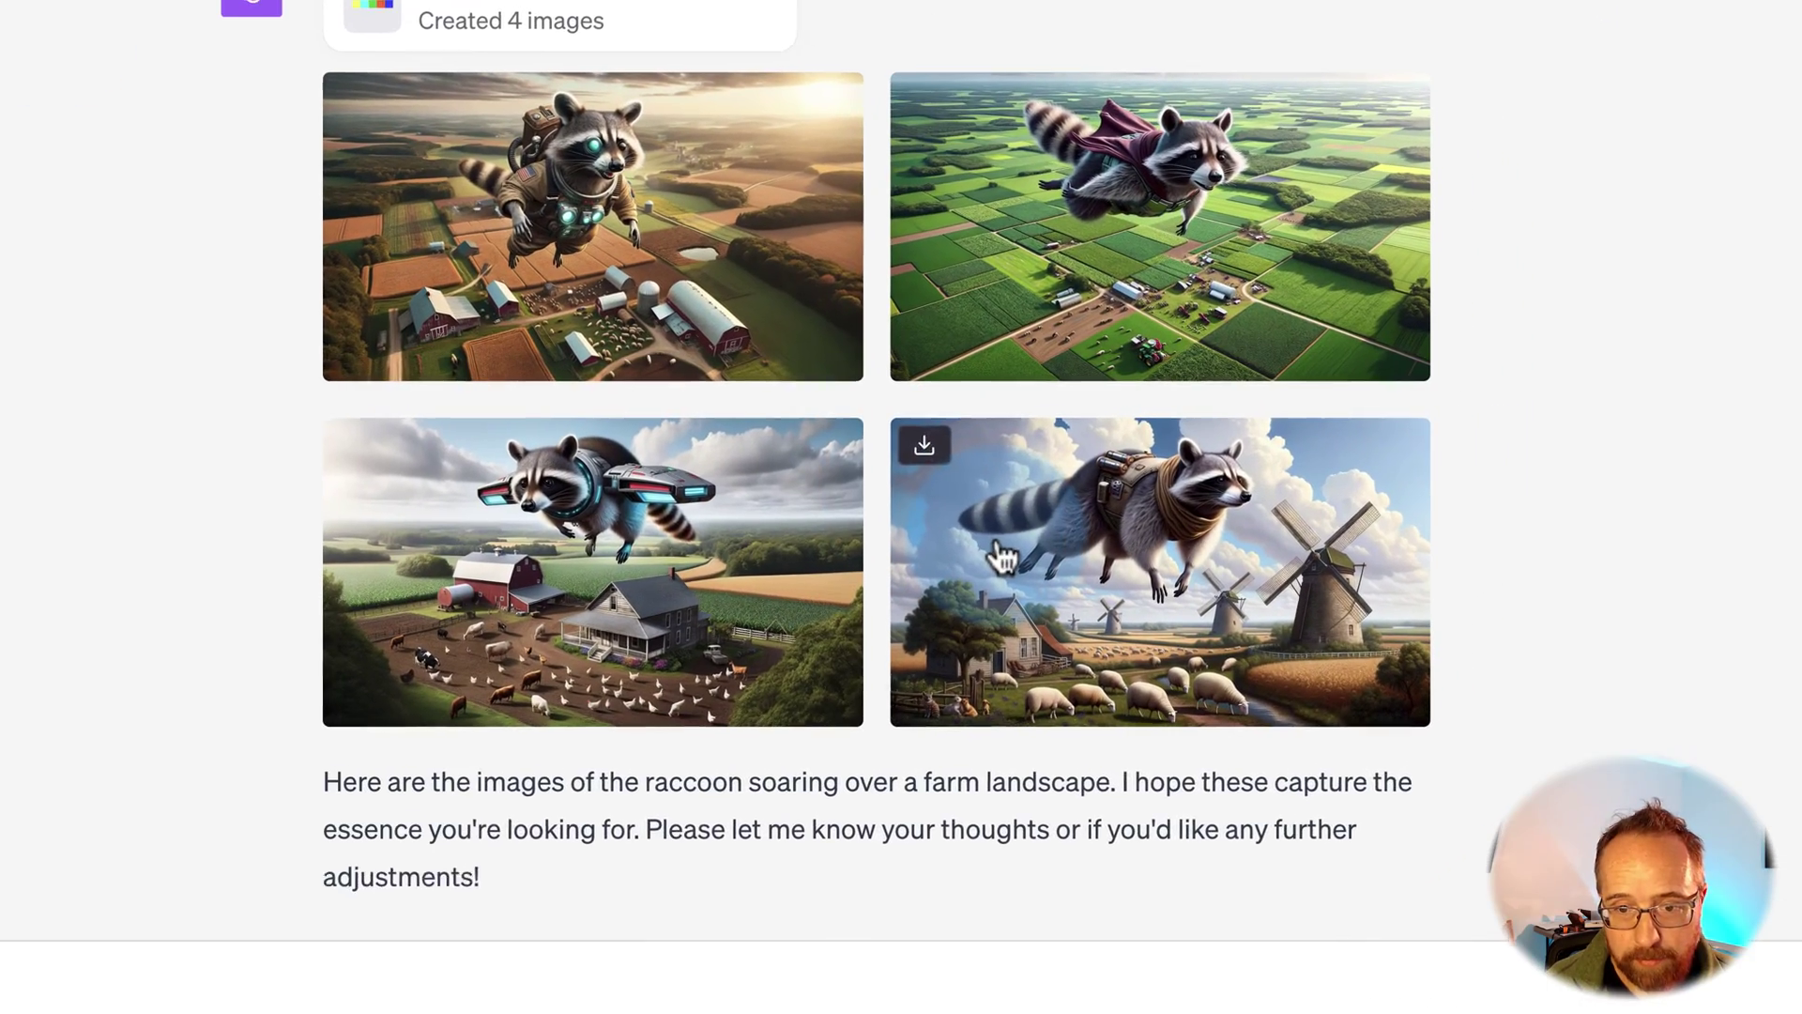
scroll(110, 603, "down", 10)
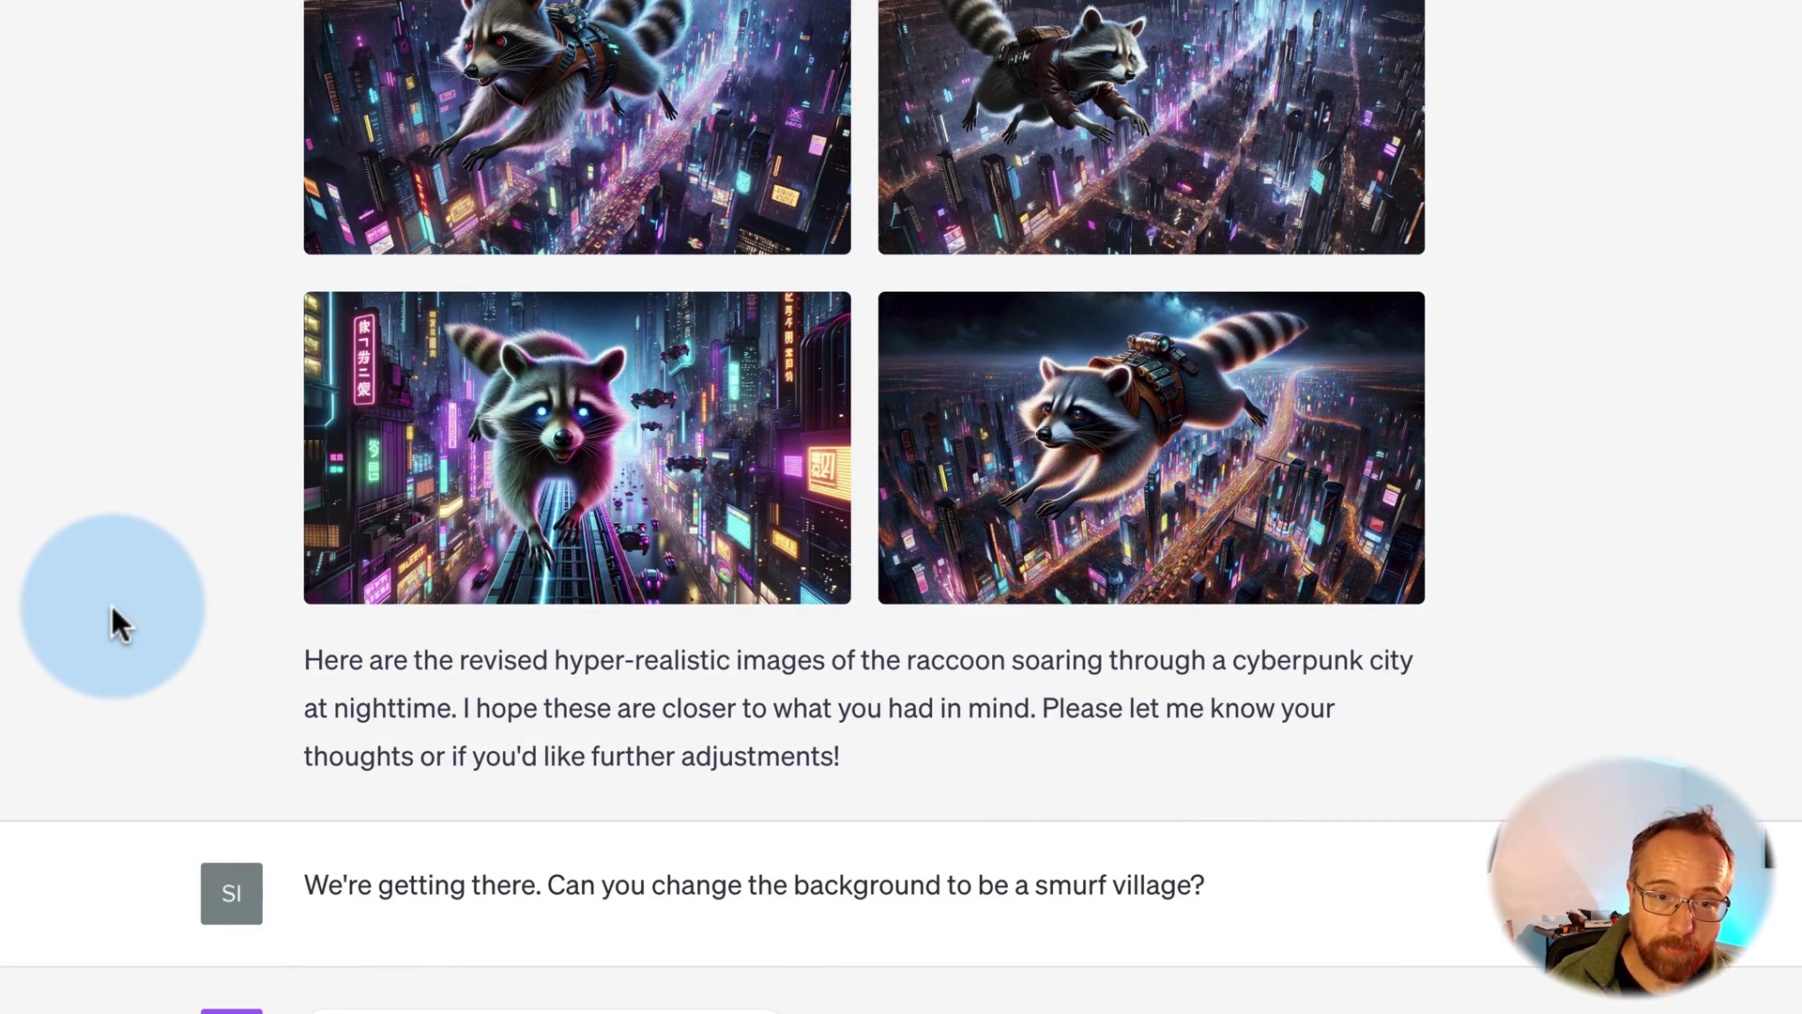
scroll(111, 603, "down", 15)
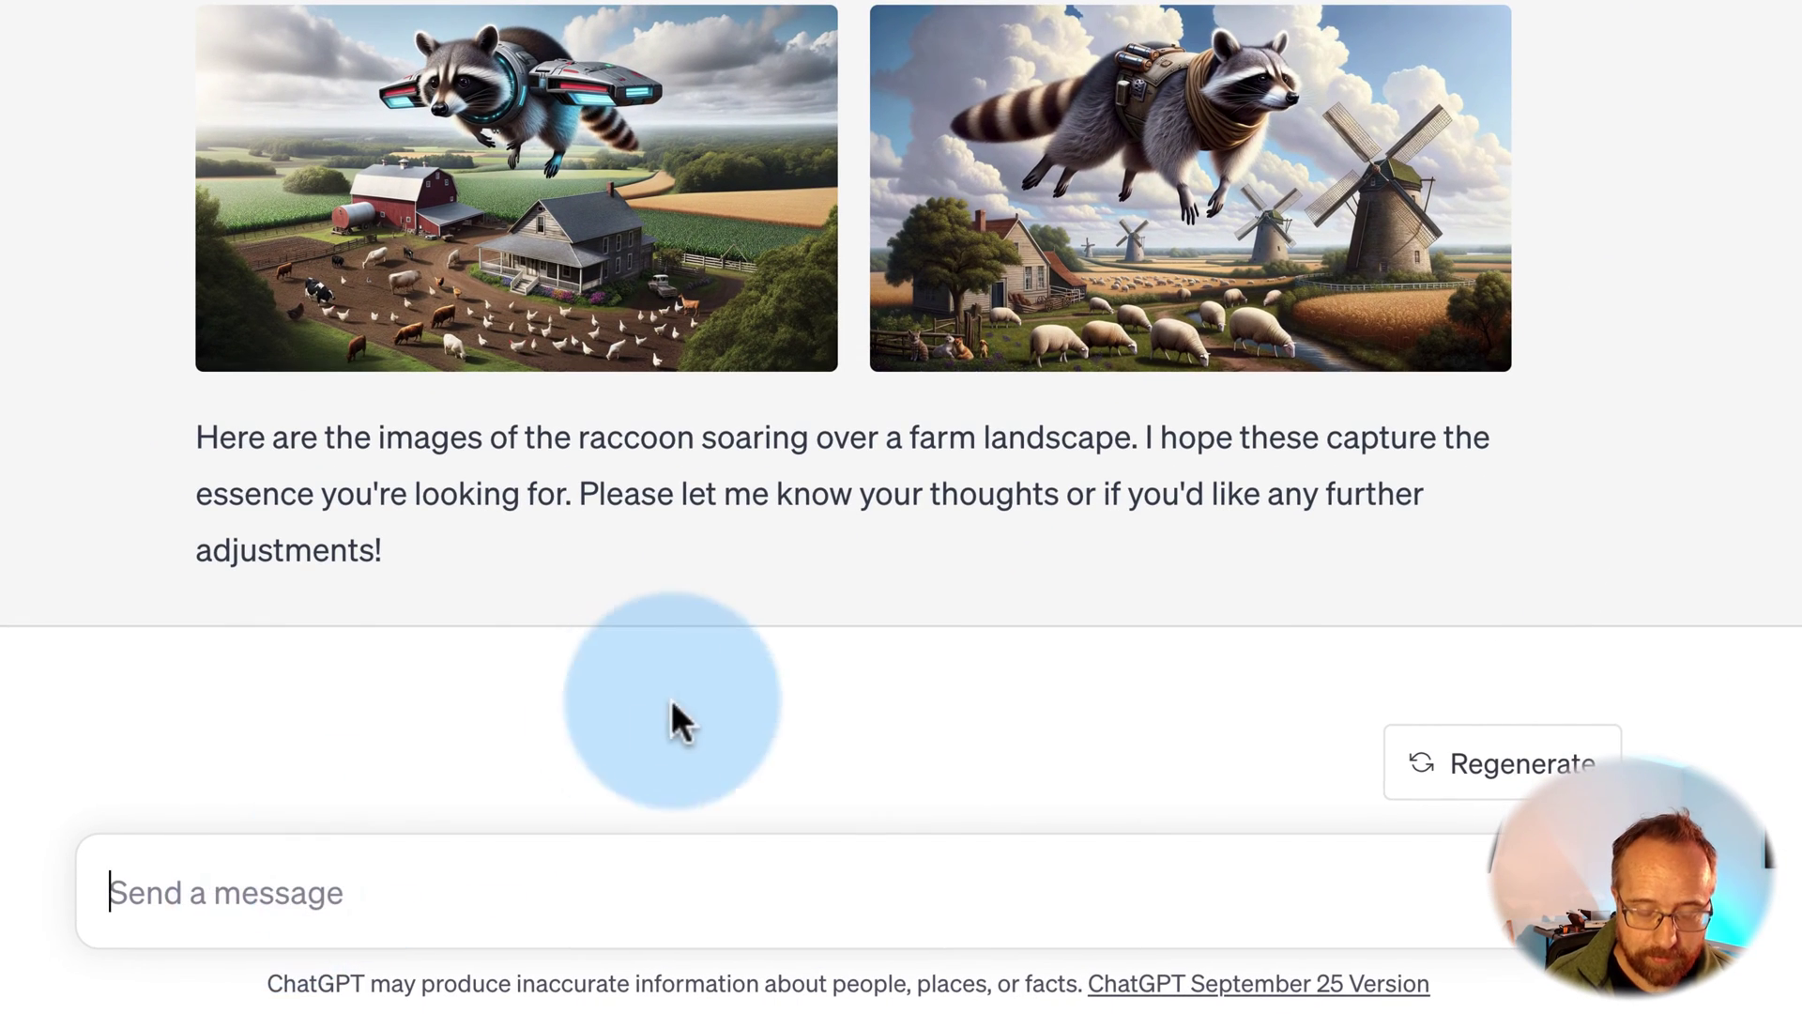
- Paste the request to reuse the second farm image with more tractors
type("Those are great. Can you use the second image from the most recent set and put more tractors in the fields.")
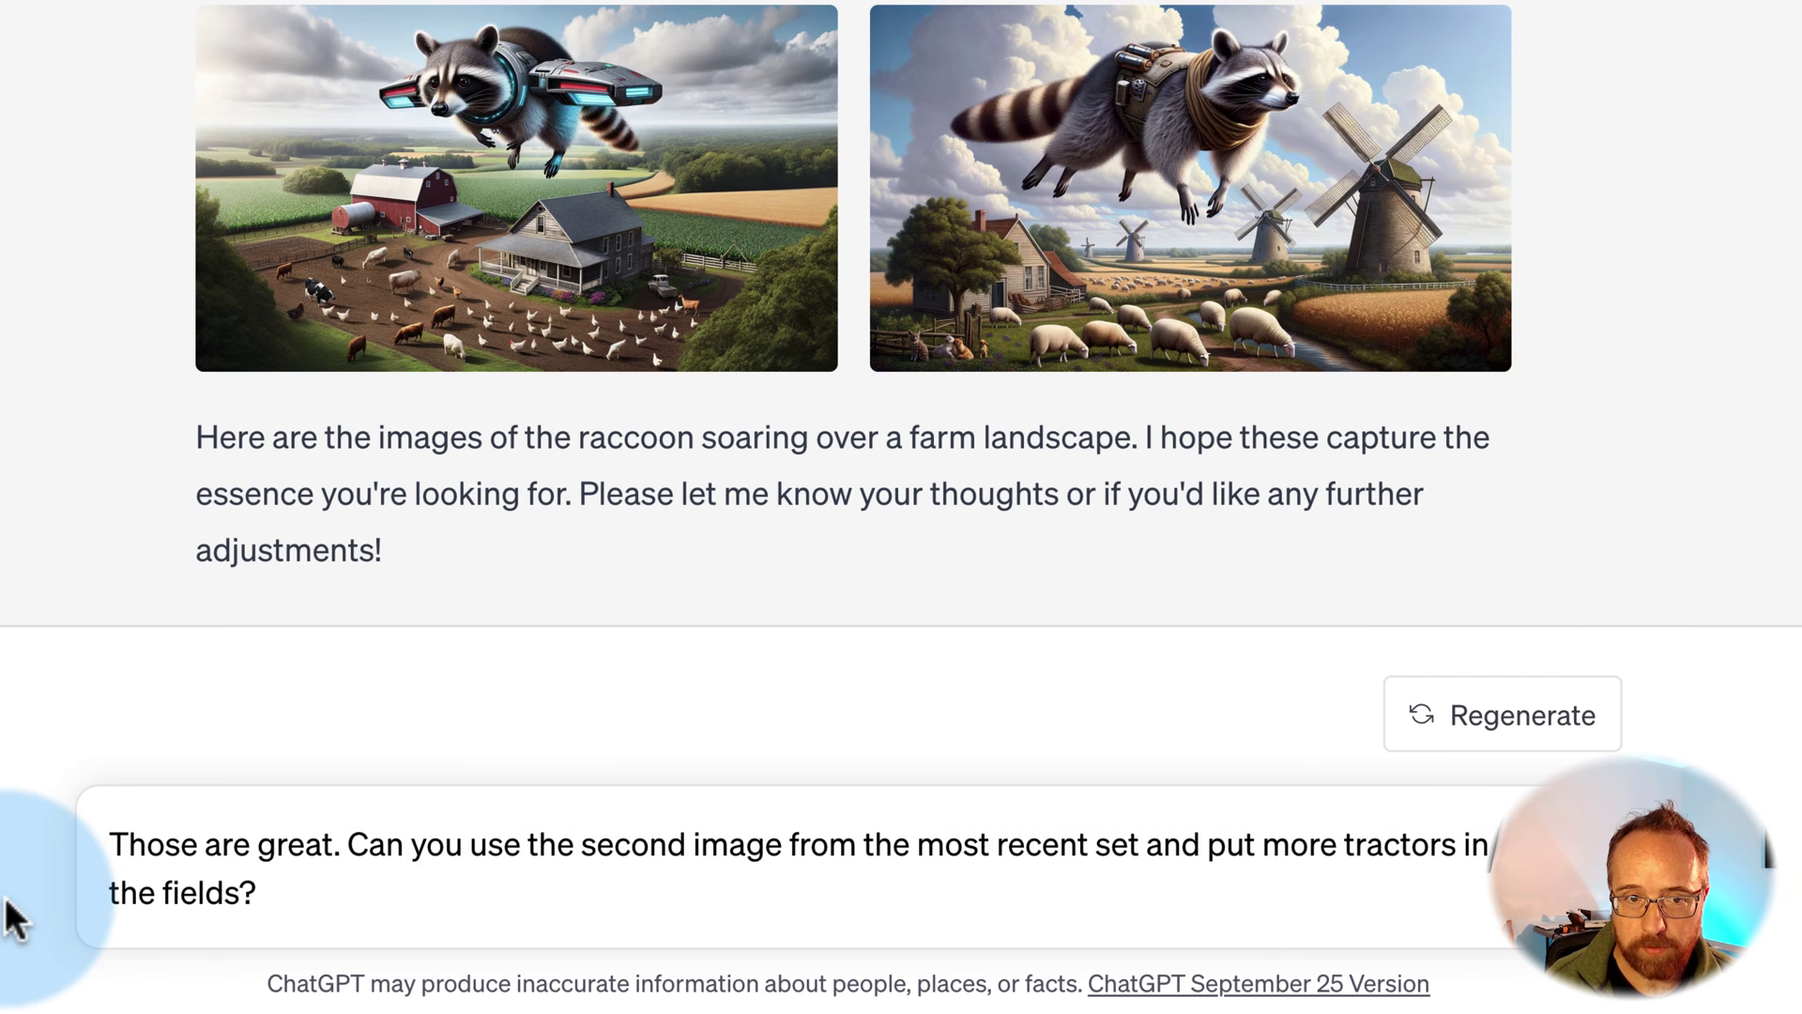
scroll(482, 918, "up", 5)
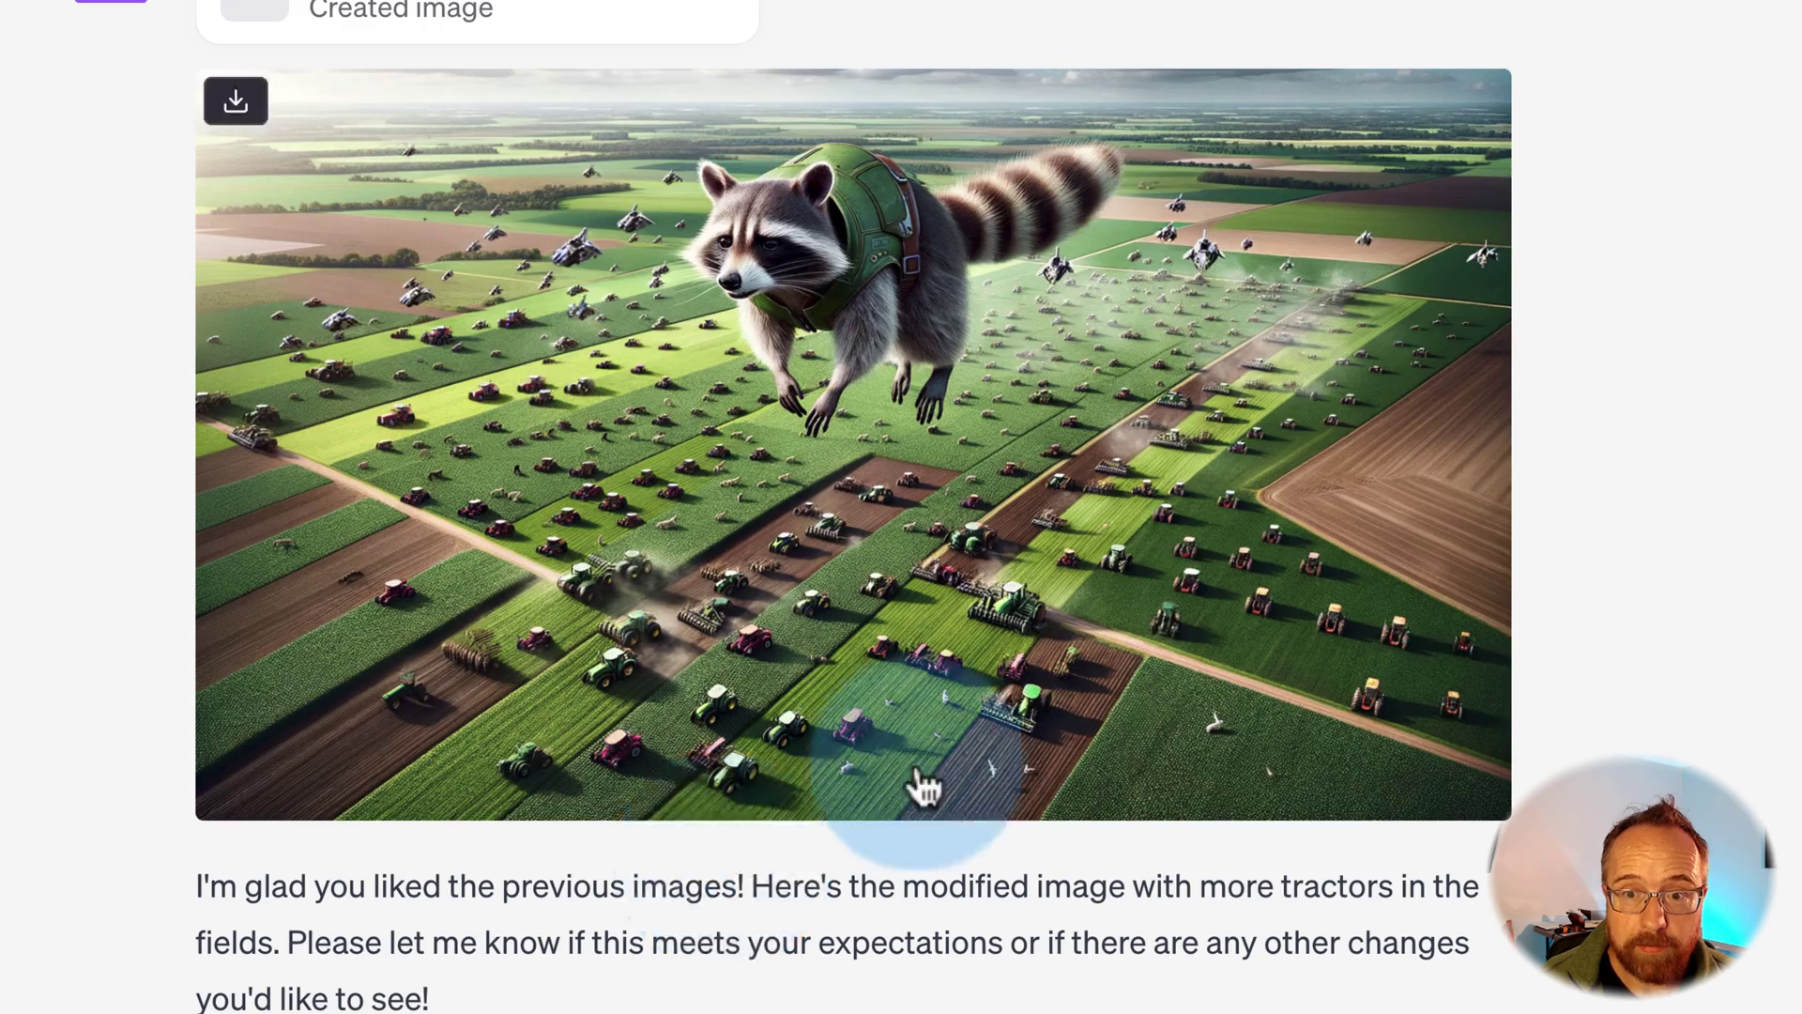
scroll(1005, 736, "up", 12)
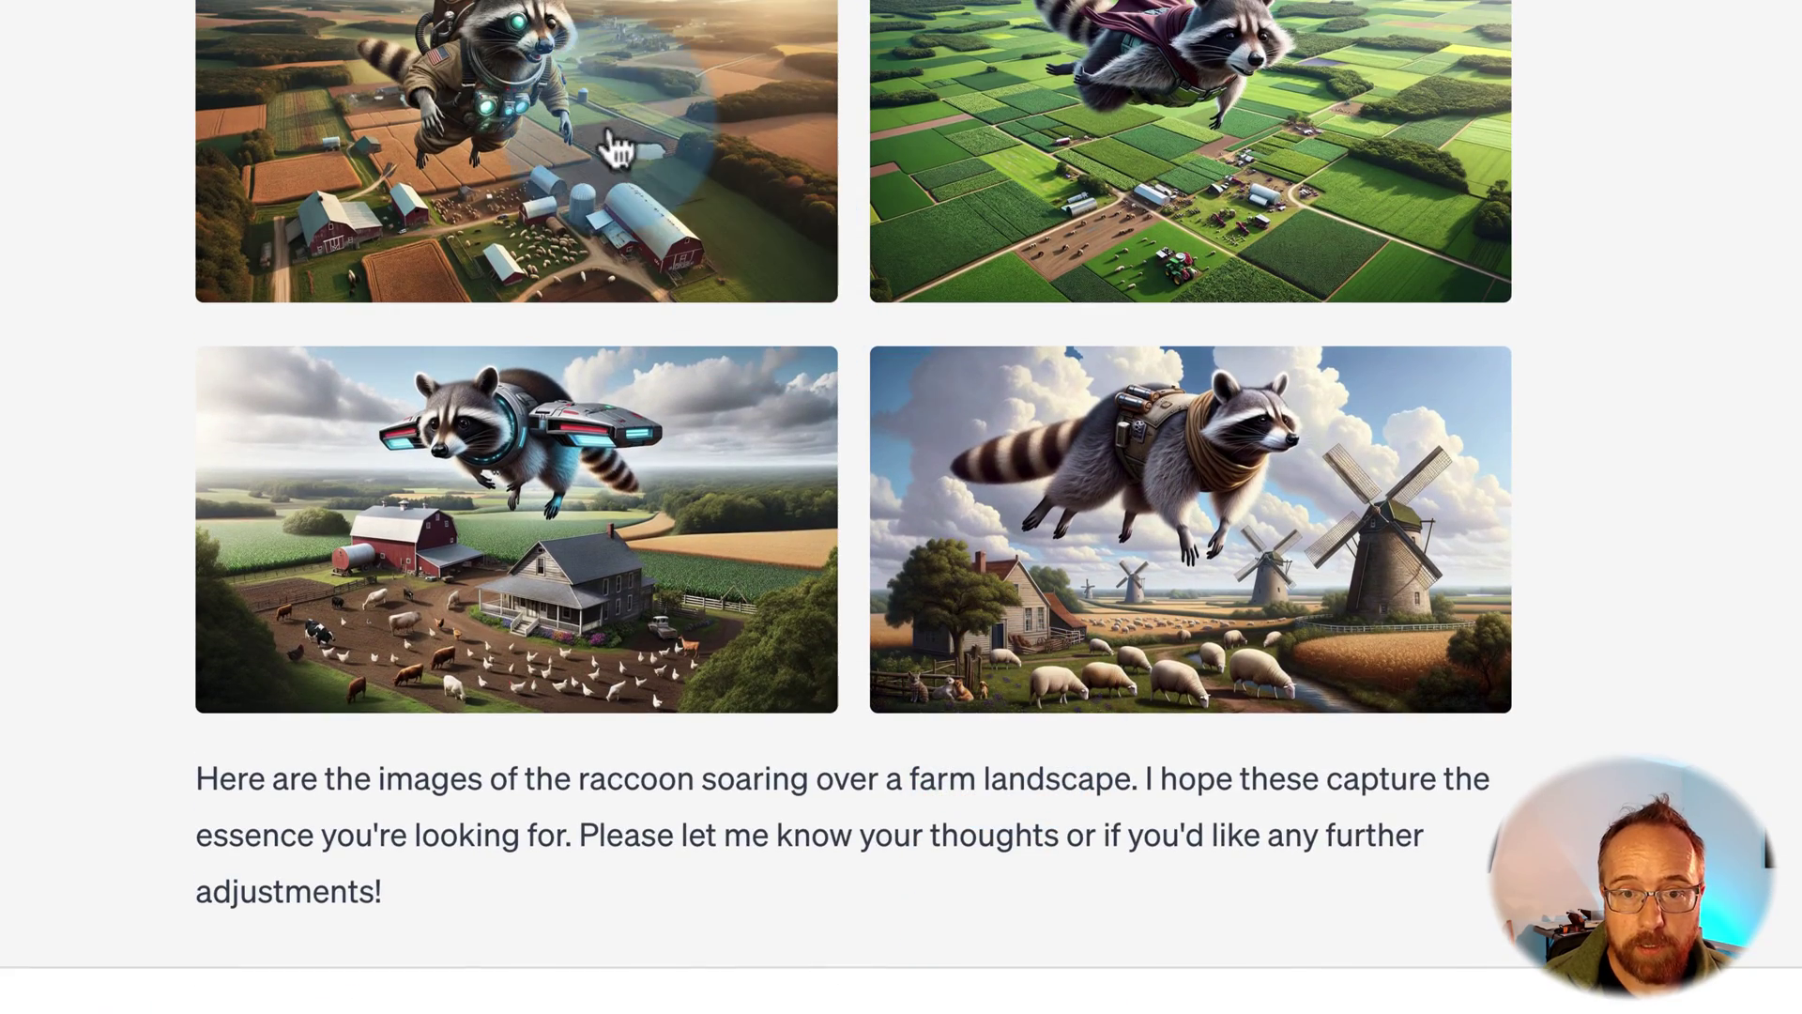
scroll(1087, 463, "down", 8)
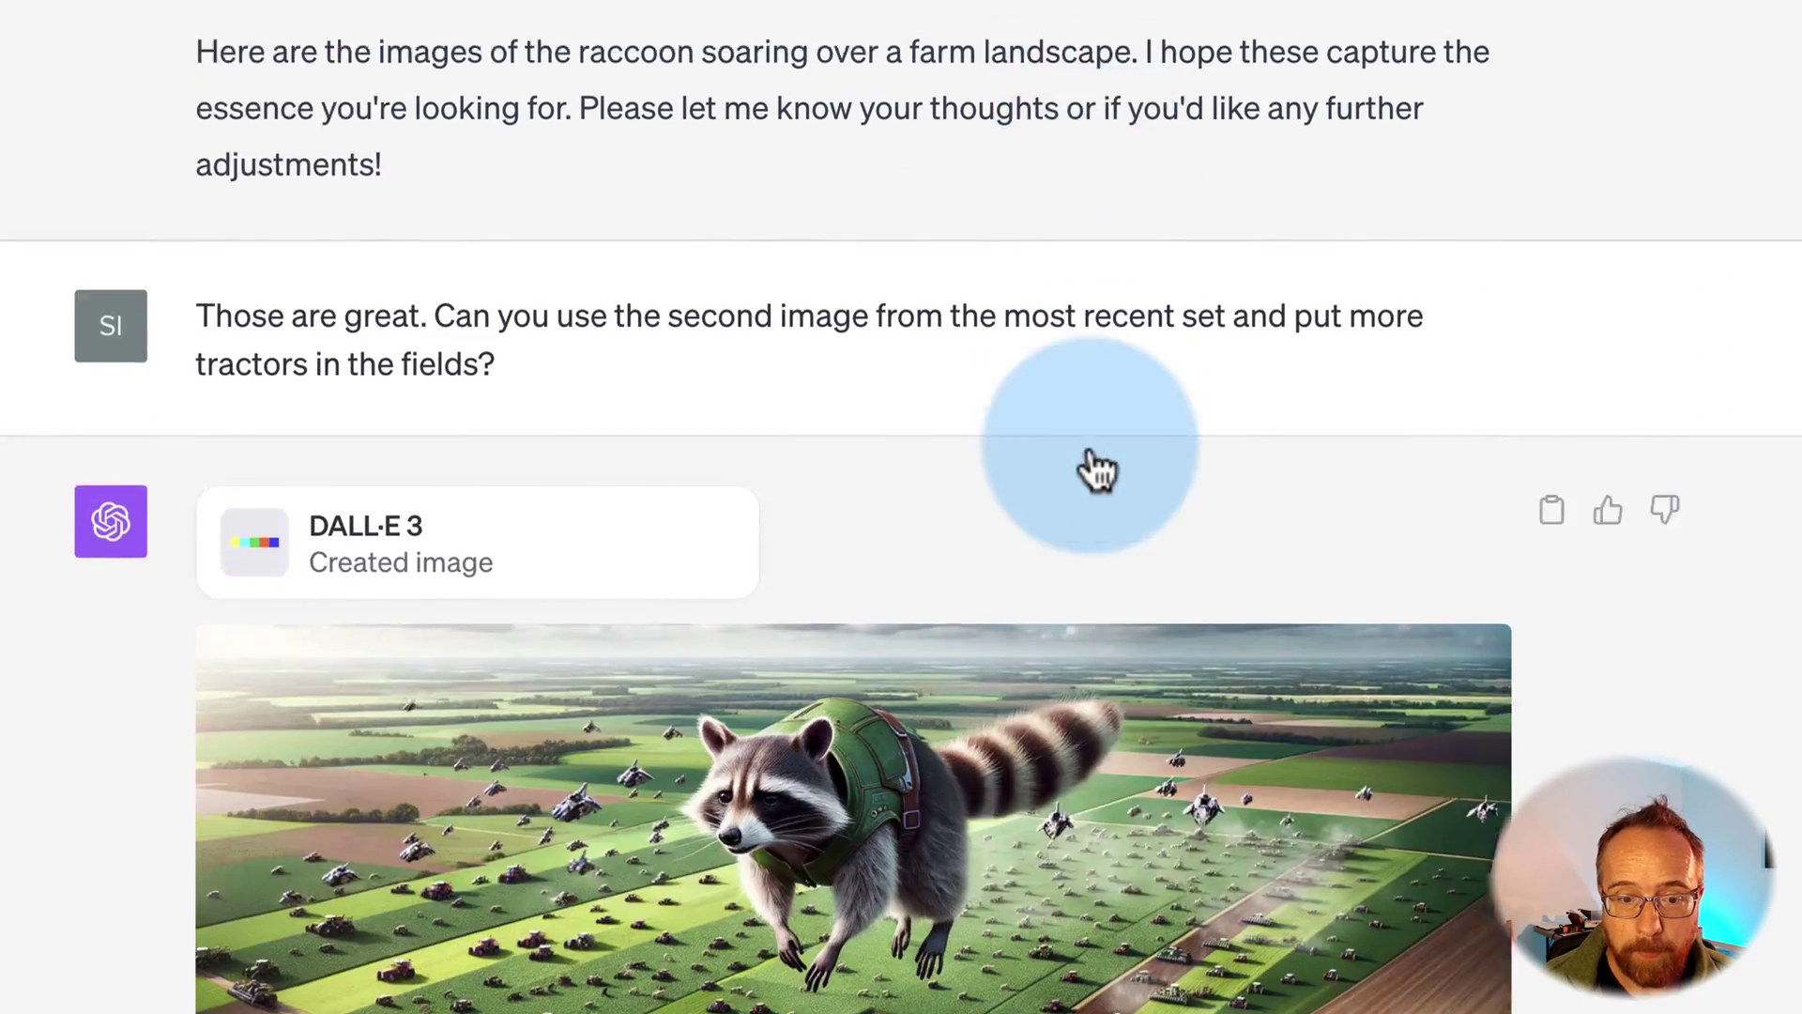
scroll(1087, 463, "down", 5)
left_click(988, 526)
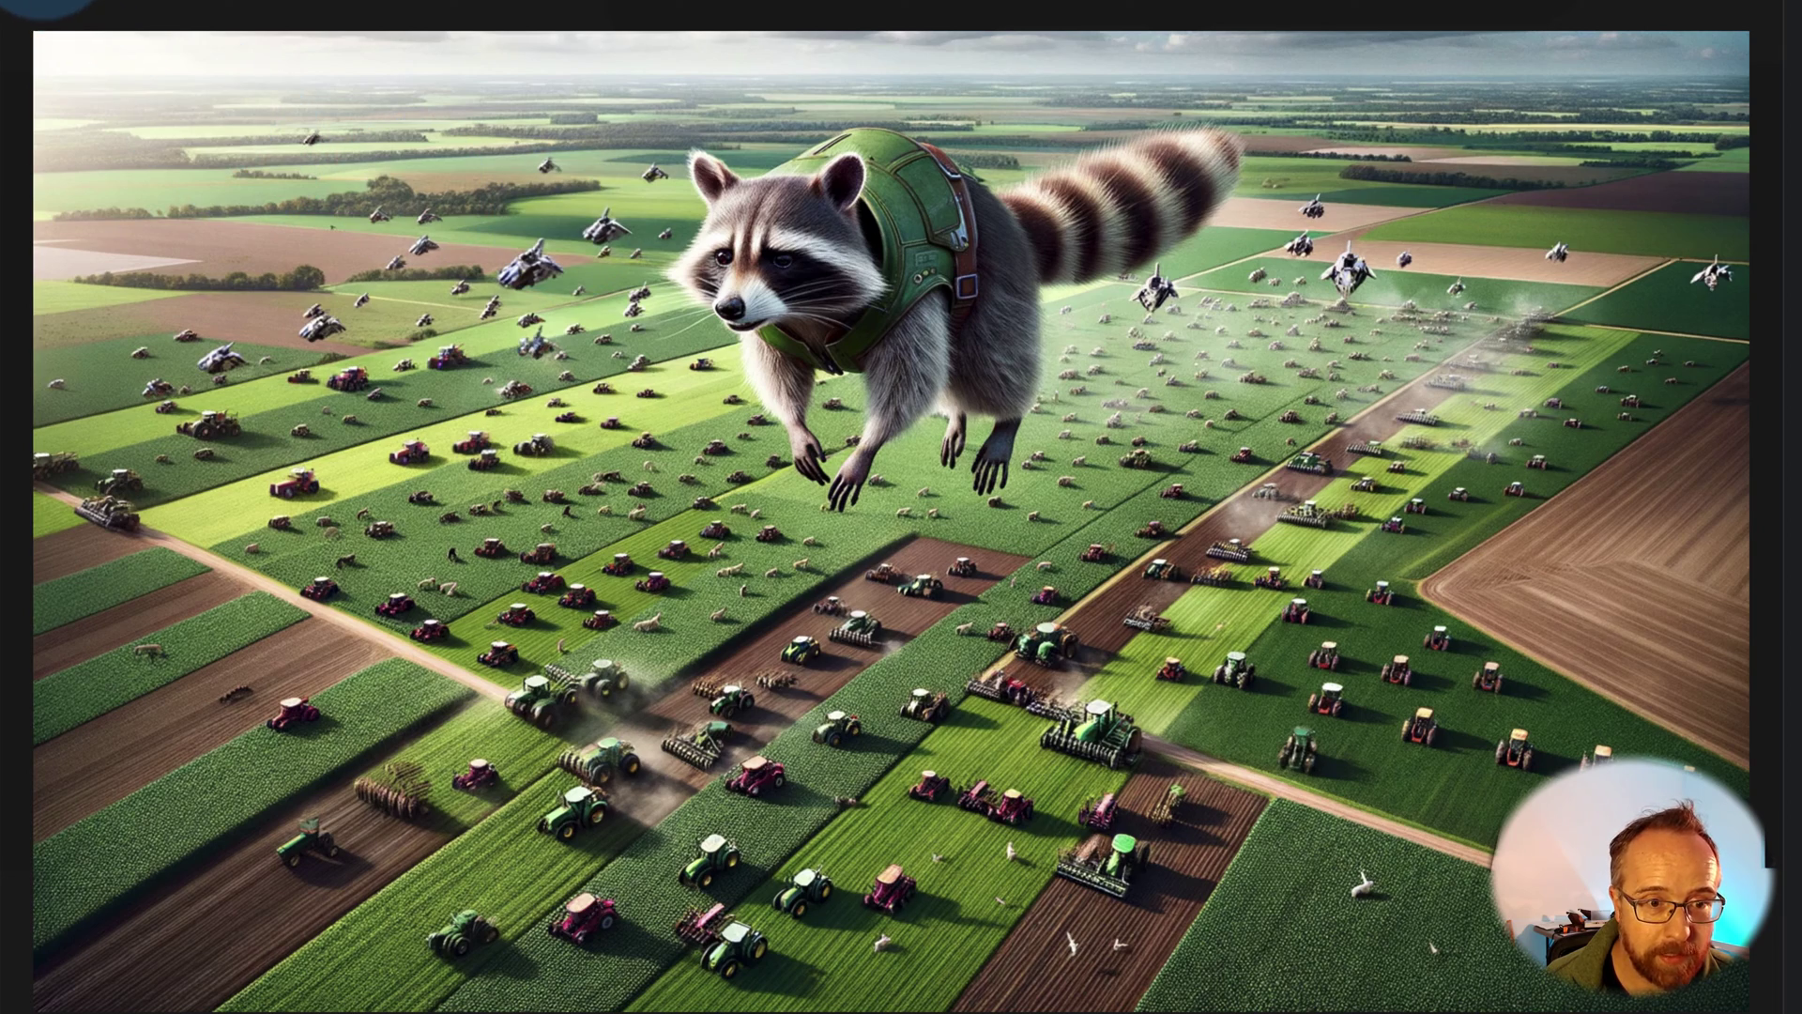
left_click(38, 23)
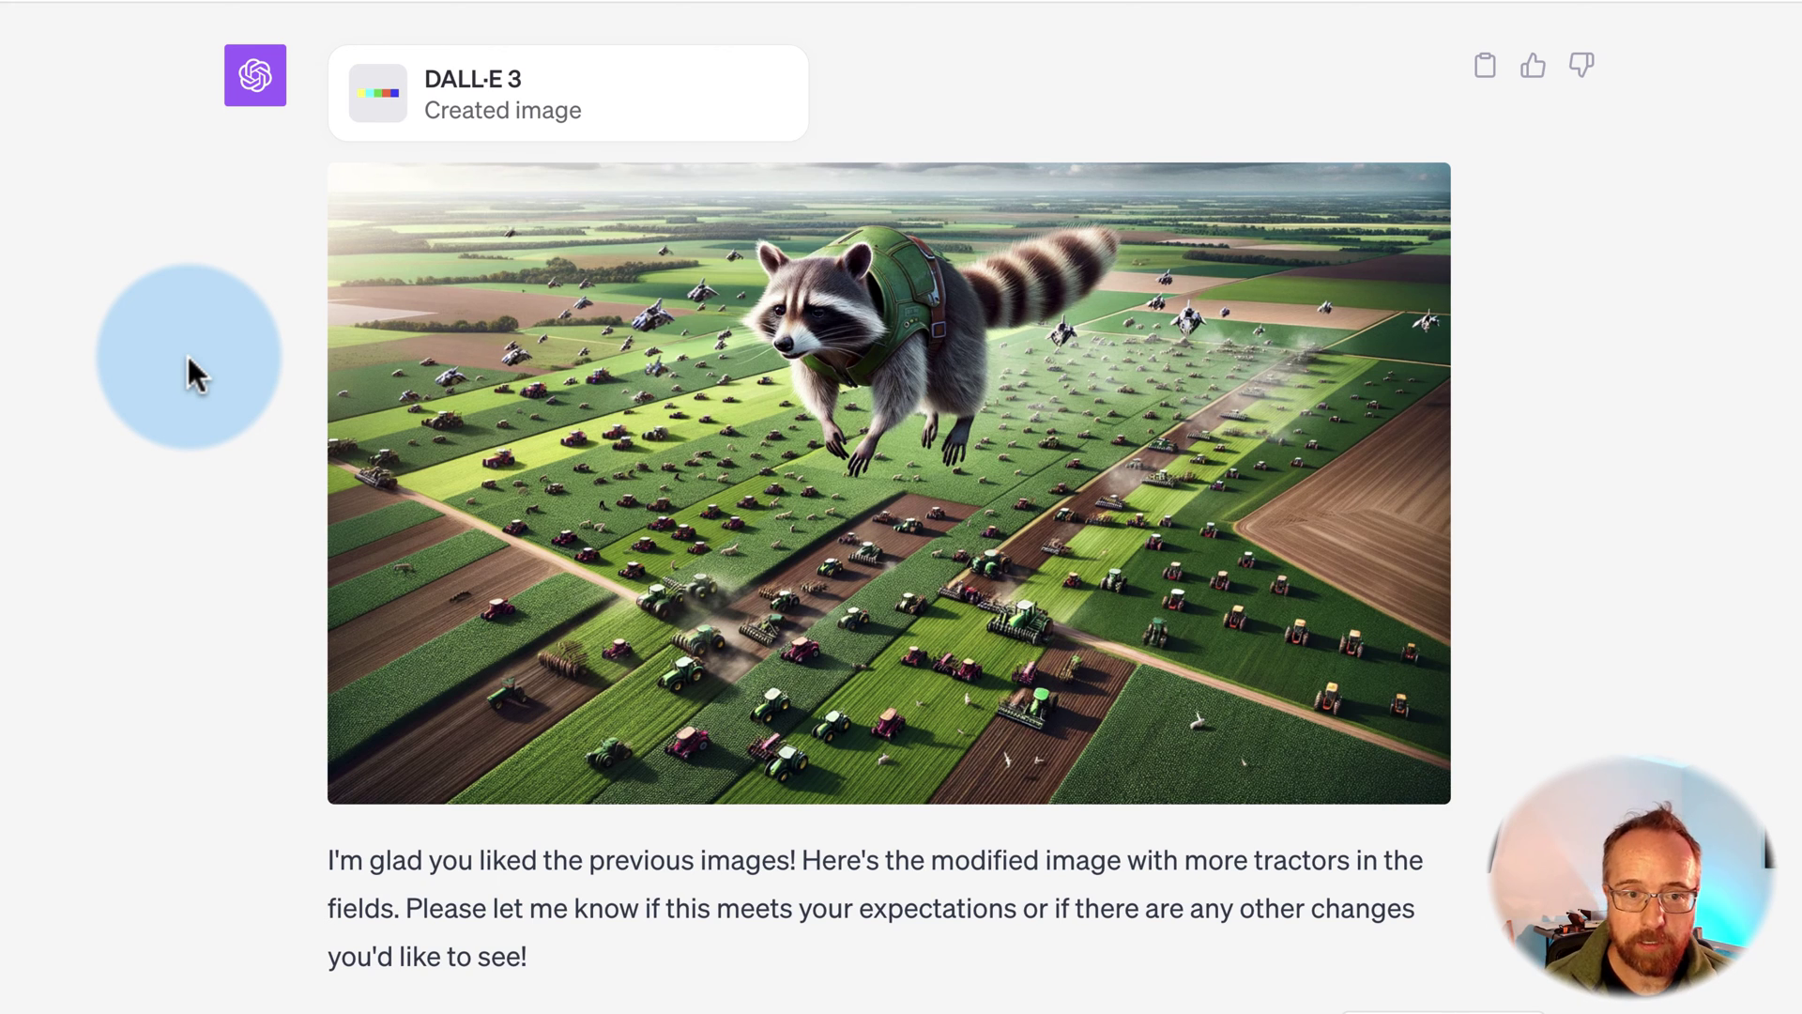
- Set GPT-4 in the new empty chat to its Default mode
scroll(319, 403, "up", 5)
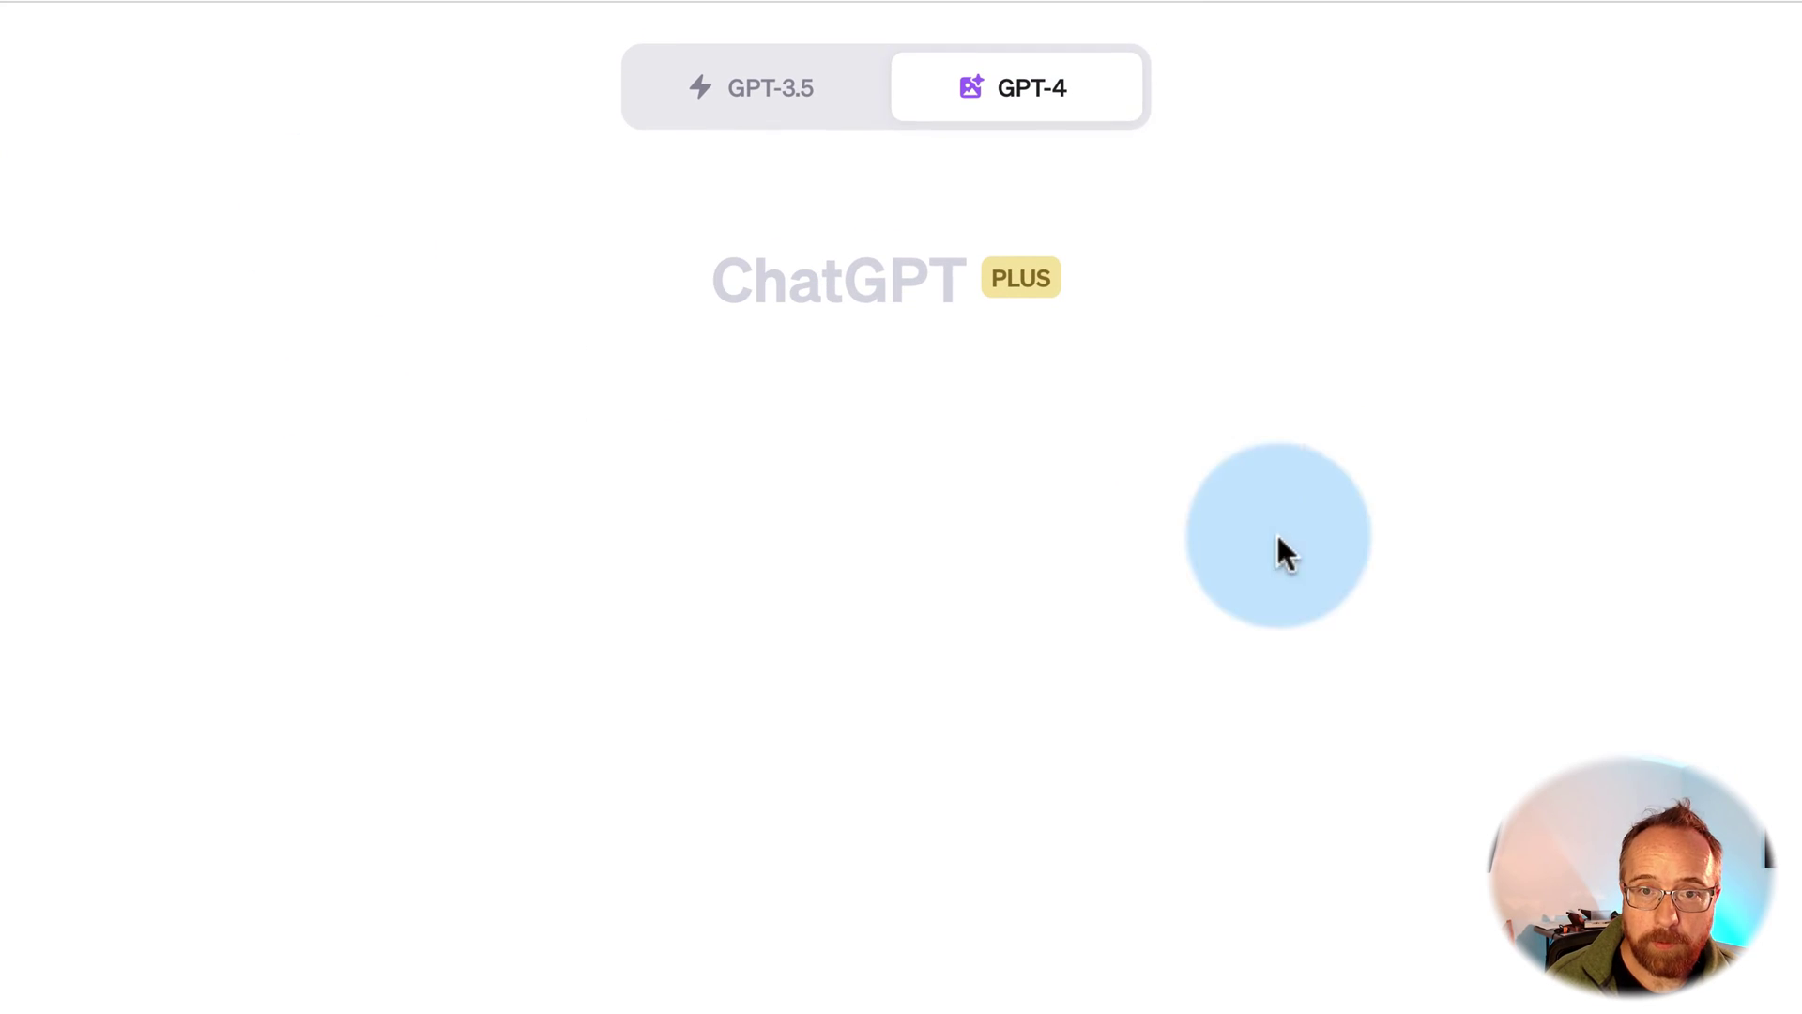
mouse_move(965, 118)
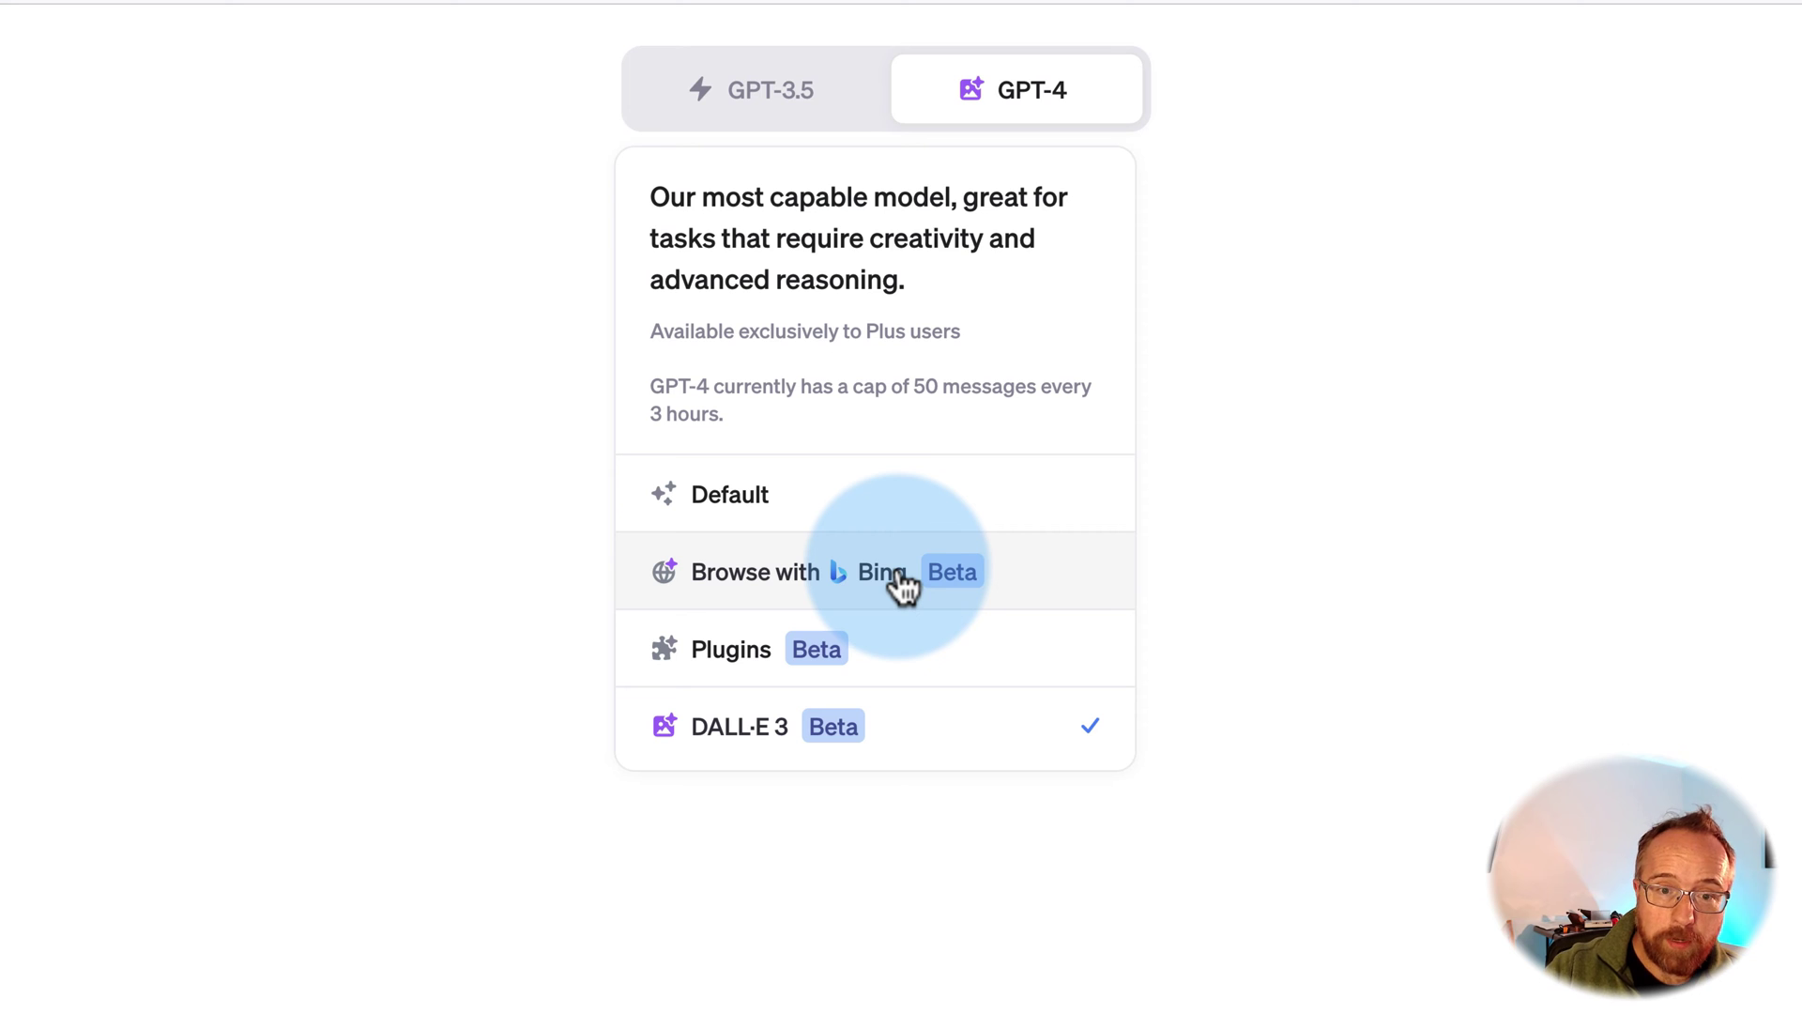
left_click(788, 522)
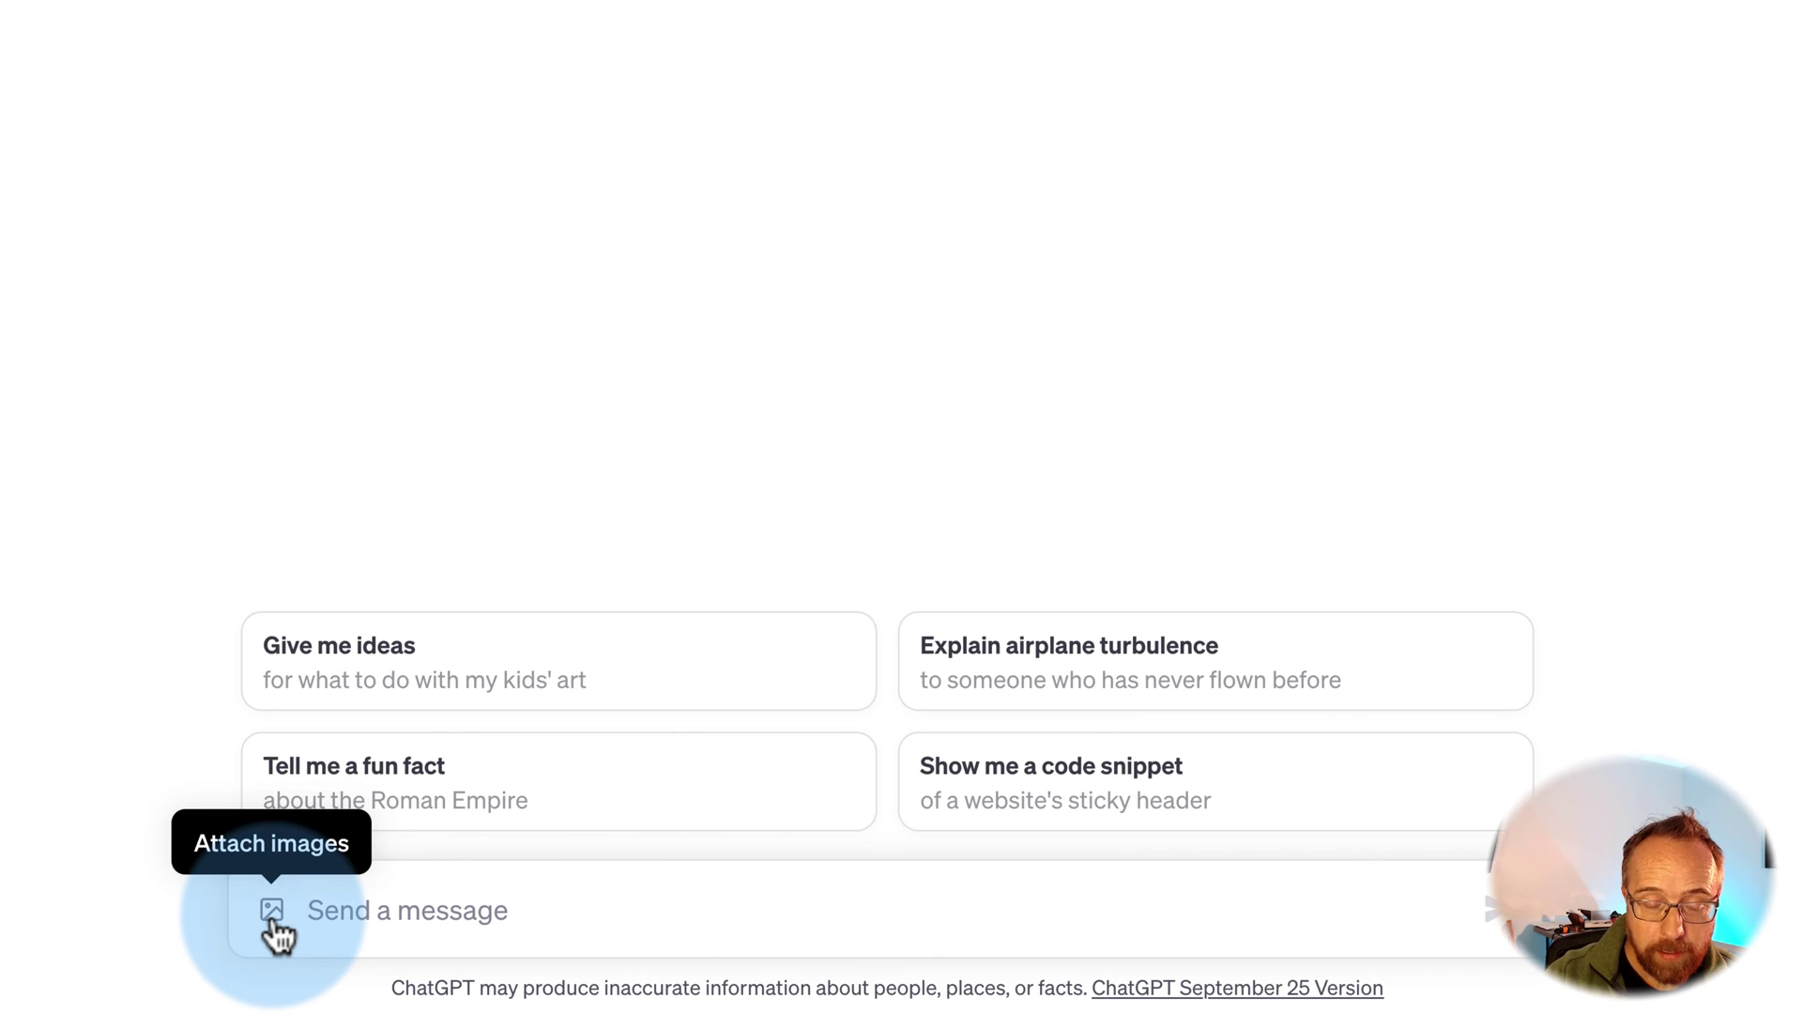
- Choose DALL·E 3 Beta as the new chat's GPT-4 mode
mouse_move(1032, 94)
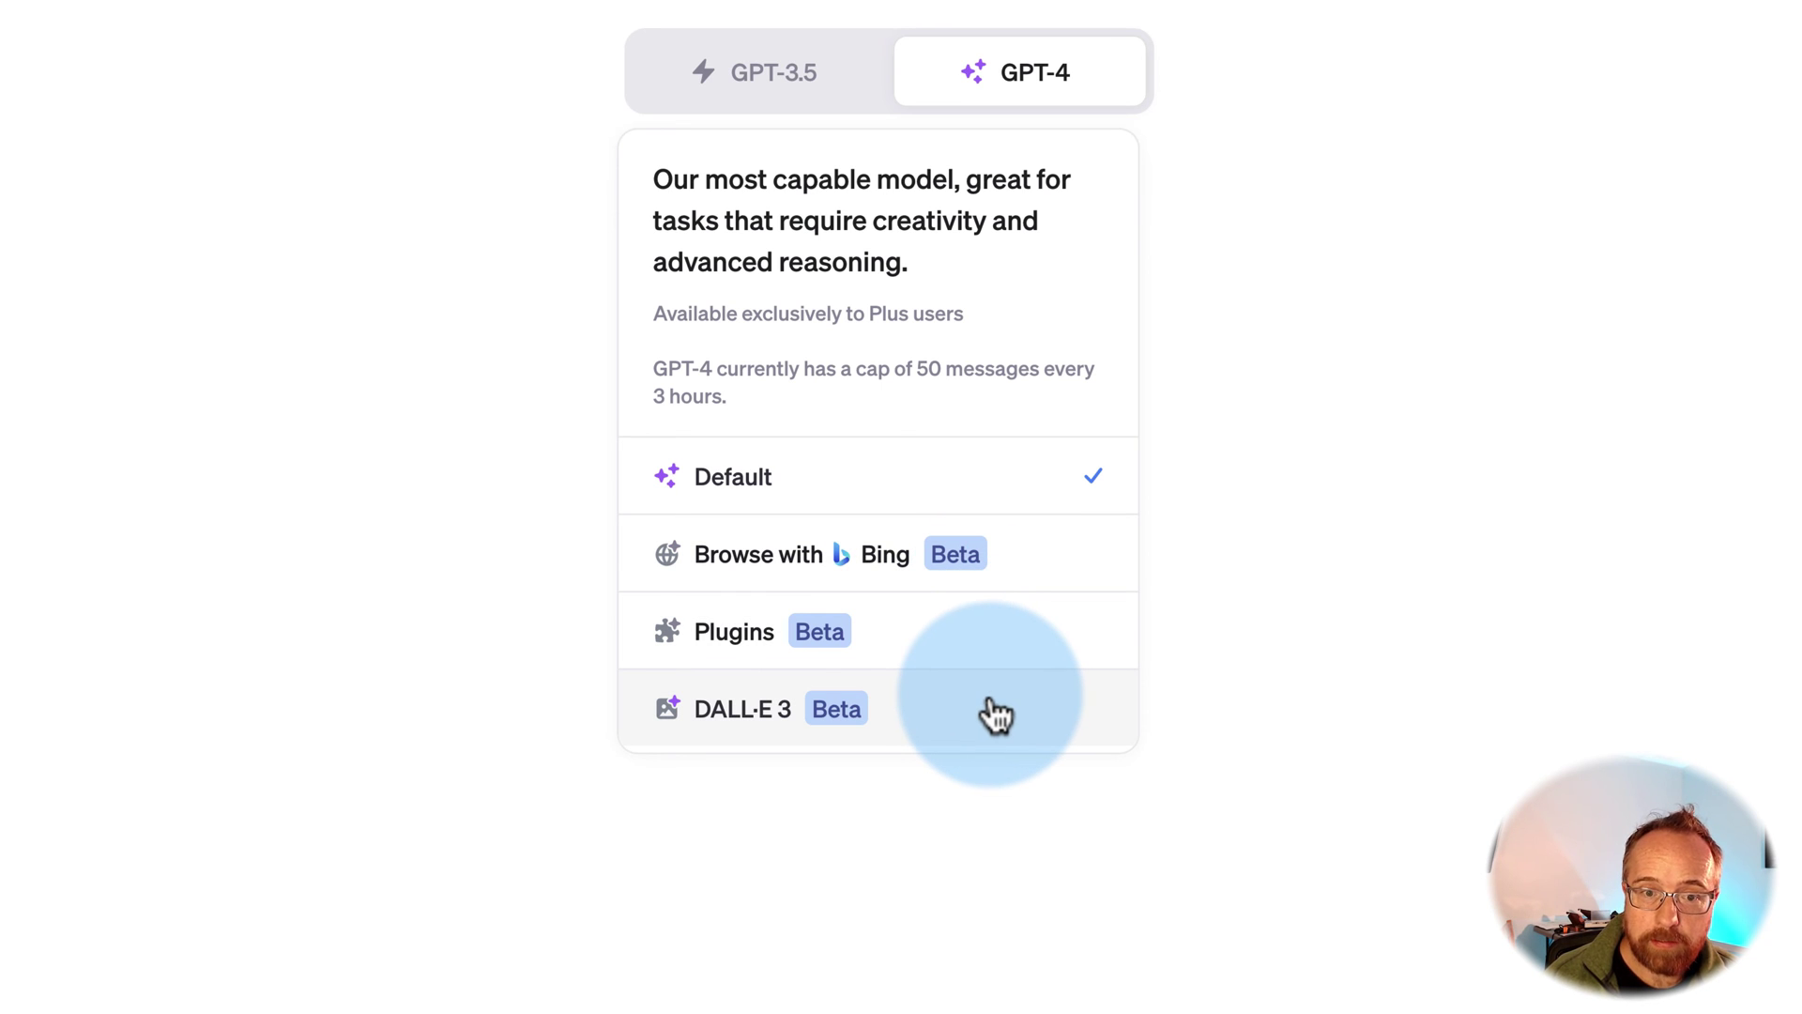
left_click(932, 739)
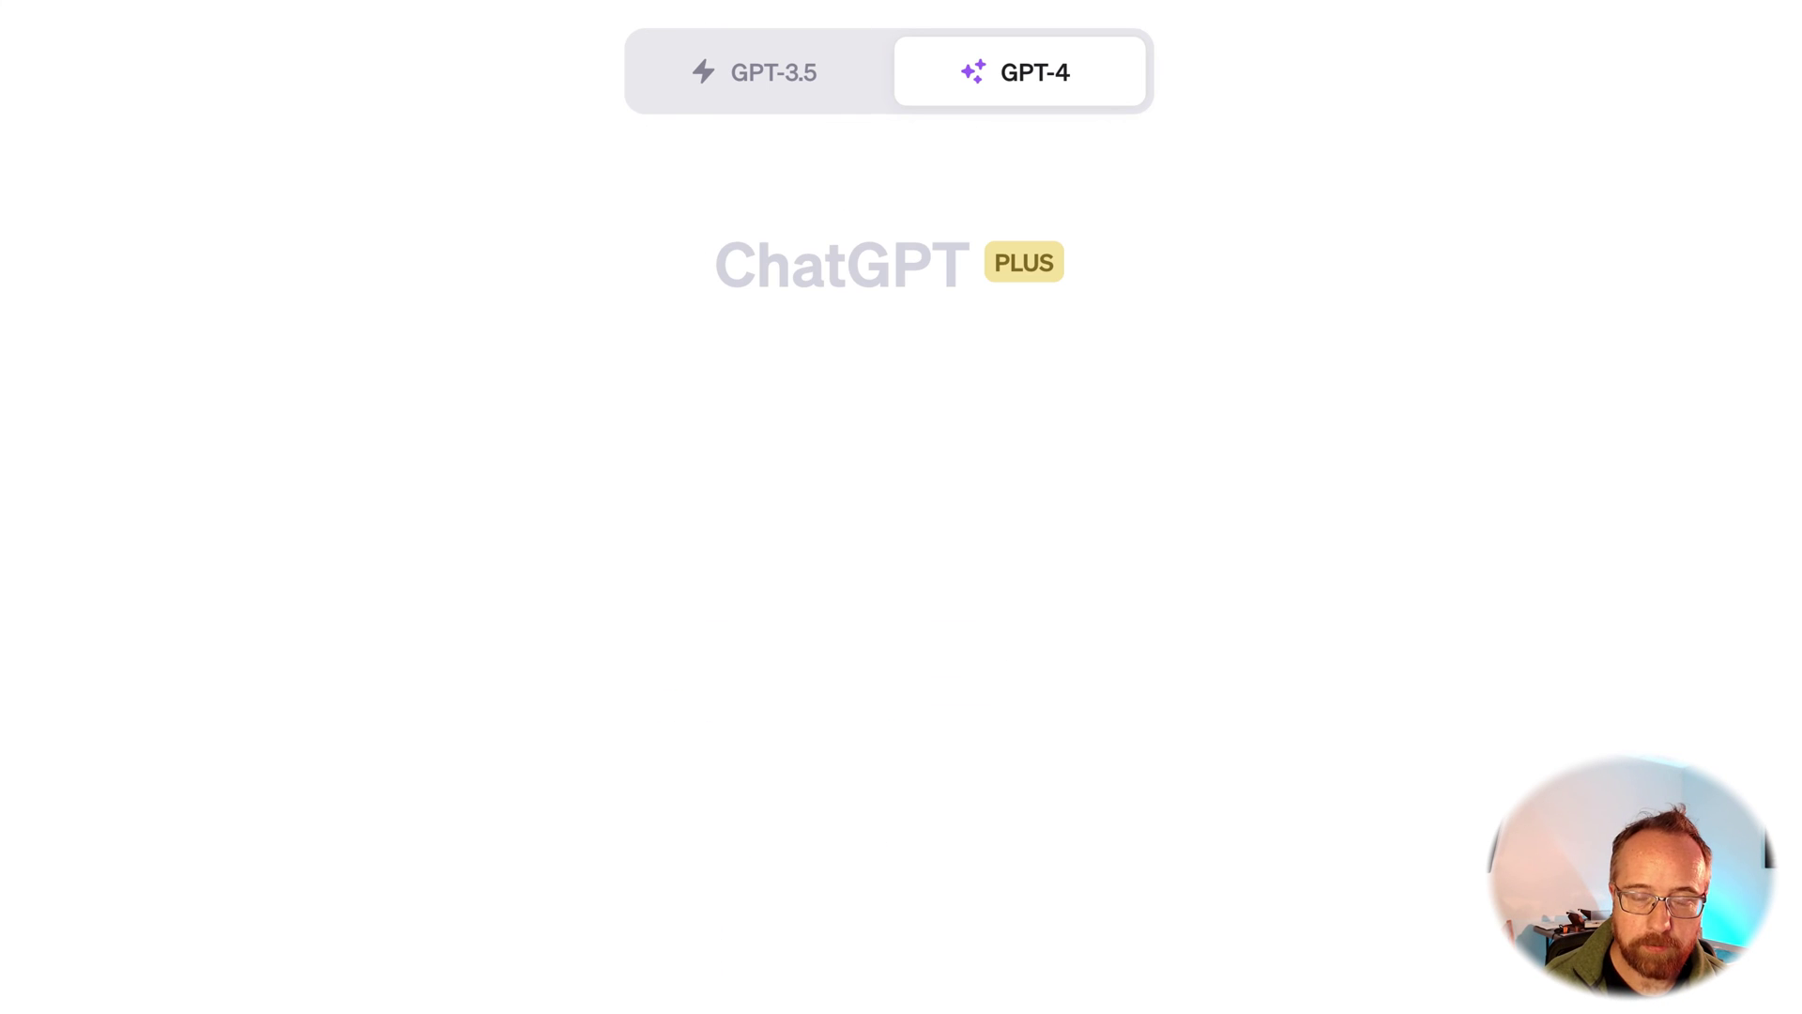